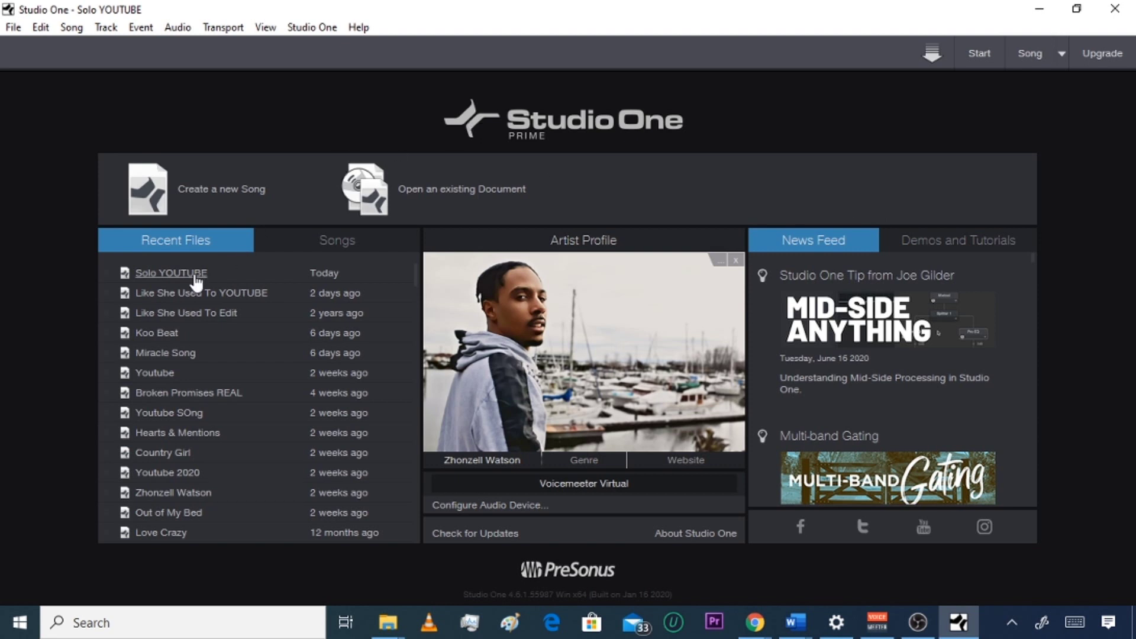
- Open the recent song 'Solo YOUTUBE' from the Start page's Recent Files
{"action": "left_click", "coordinate": [171, 274]}
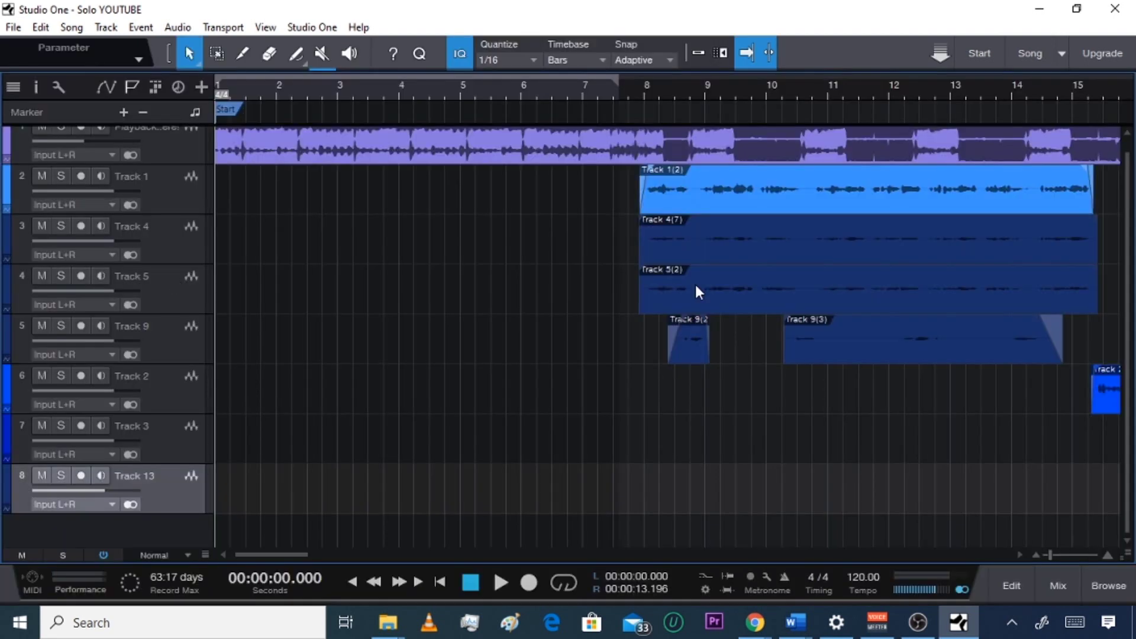
- Put the song position at bar 8, select Tracks 1, 4 and 5, and open the mixer with F3
{"action": "left_click_drag", "start_coordinate": [300, 555], "coordinate": [328, 557]}
{"action": "left_click", "coordinate": [299, 84]}
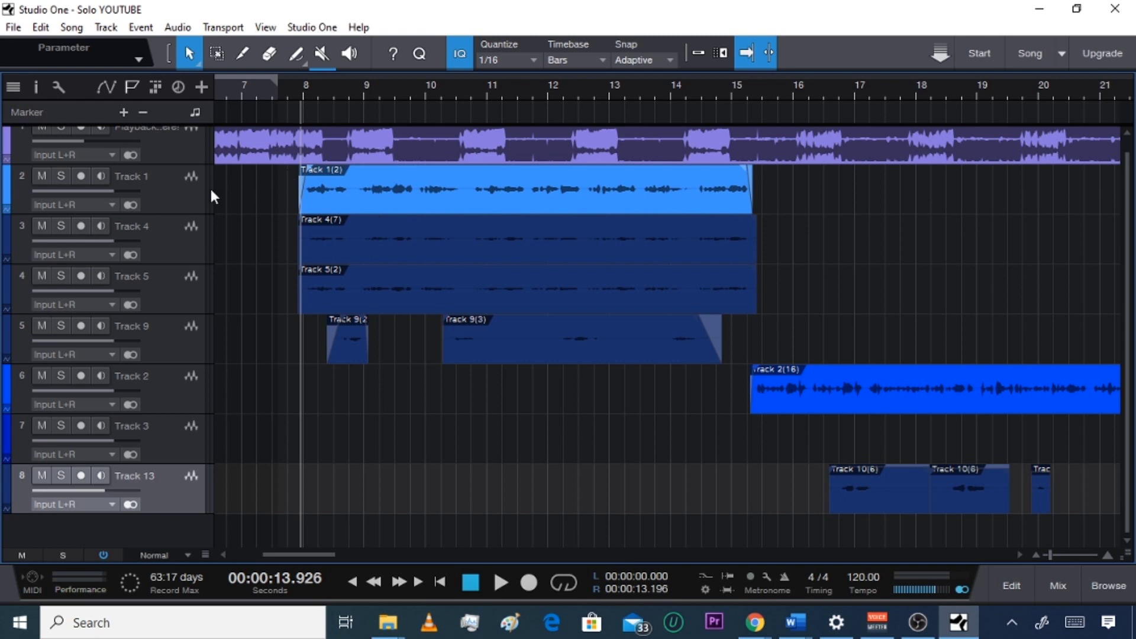
{"action": "left_click", "coordinate": [190, 197]}
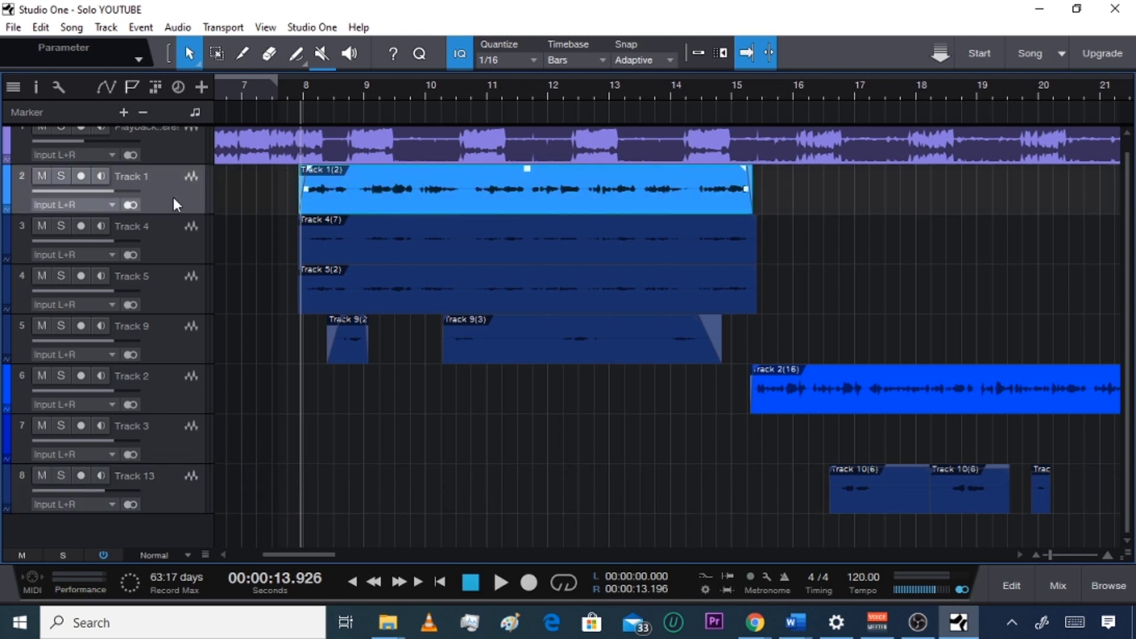
{"action": "left_click", "coordinate": [166, 239]}
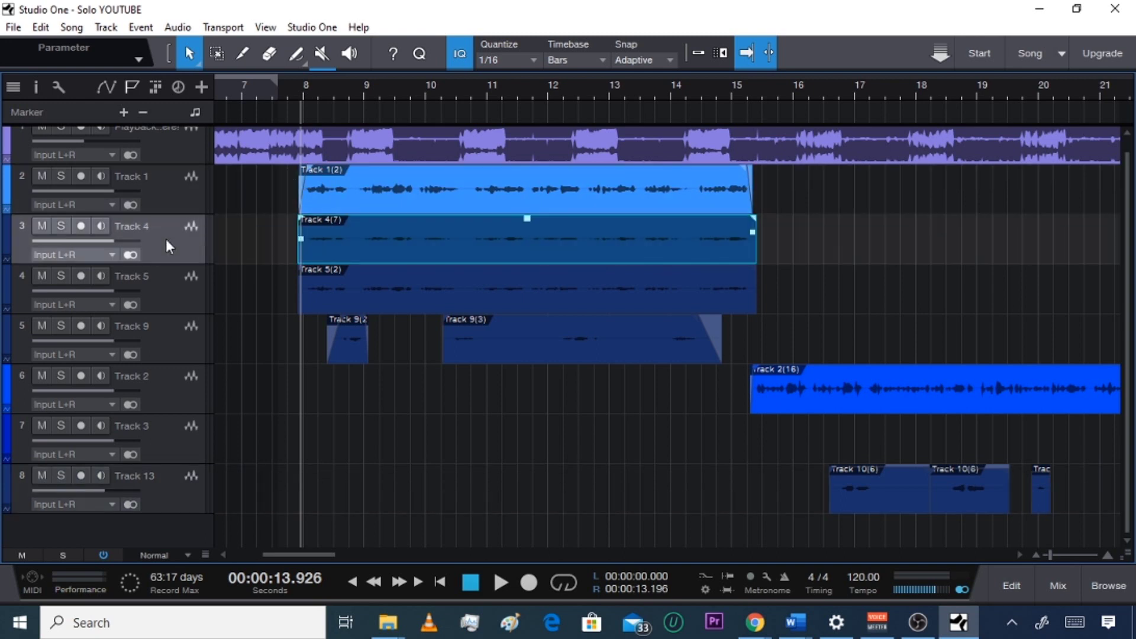
{"action": "left_click", "coordinate": [161, 295]}
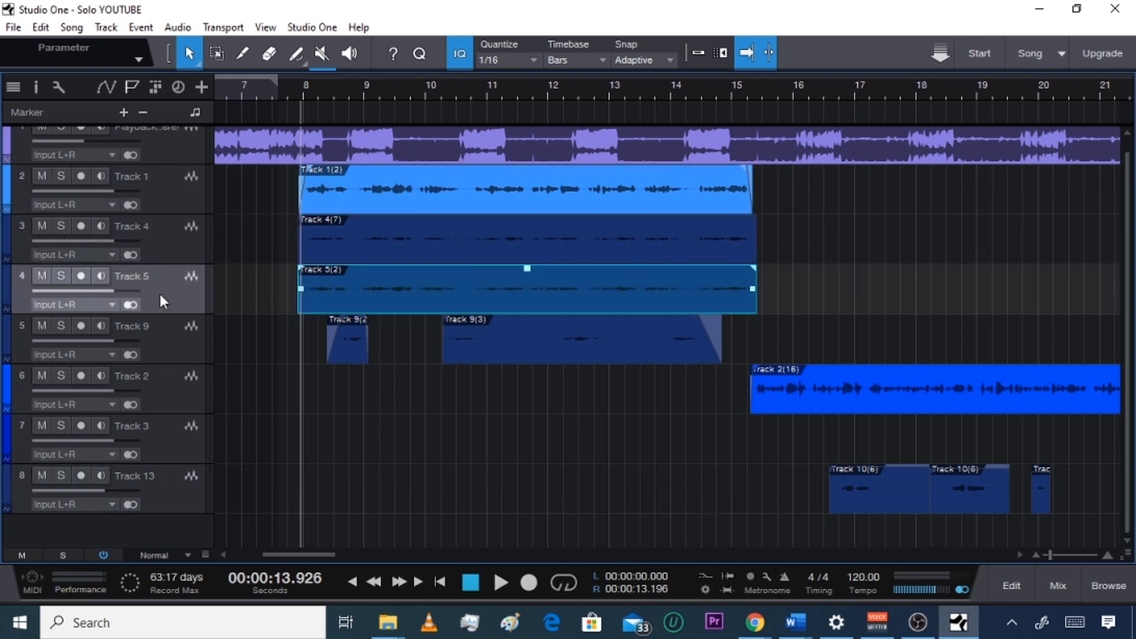
{"action": "left_click", "coordinate": [164, 193]}
{"action": "key", "text": "F3"}
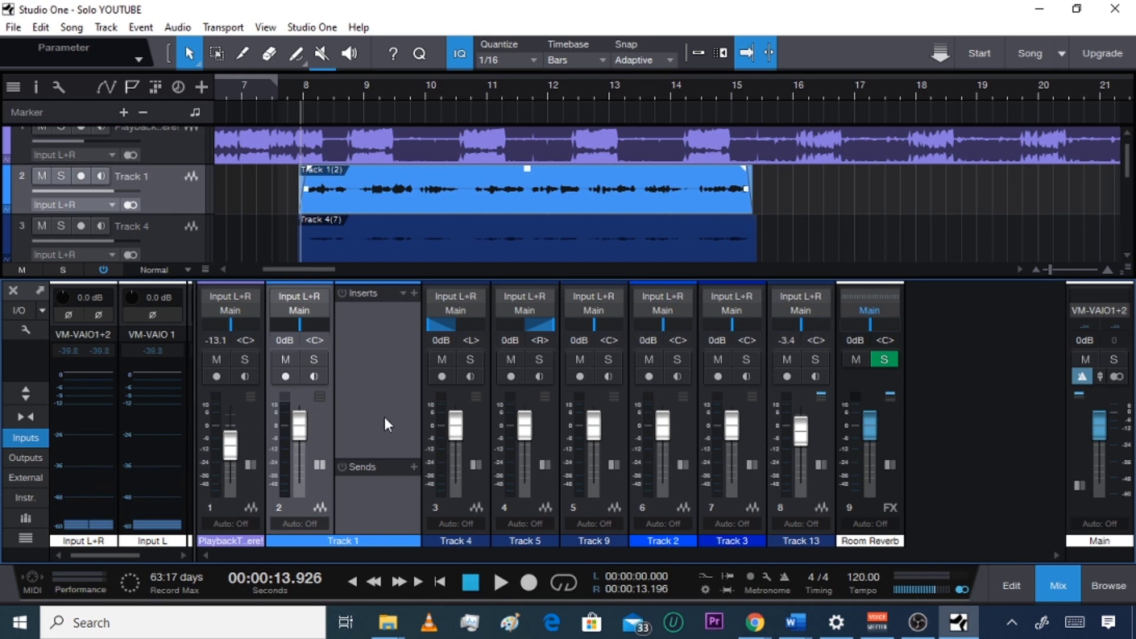
{"action": "left_click", "coordinate": [174, 236]}
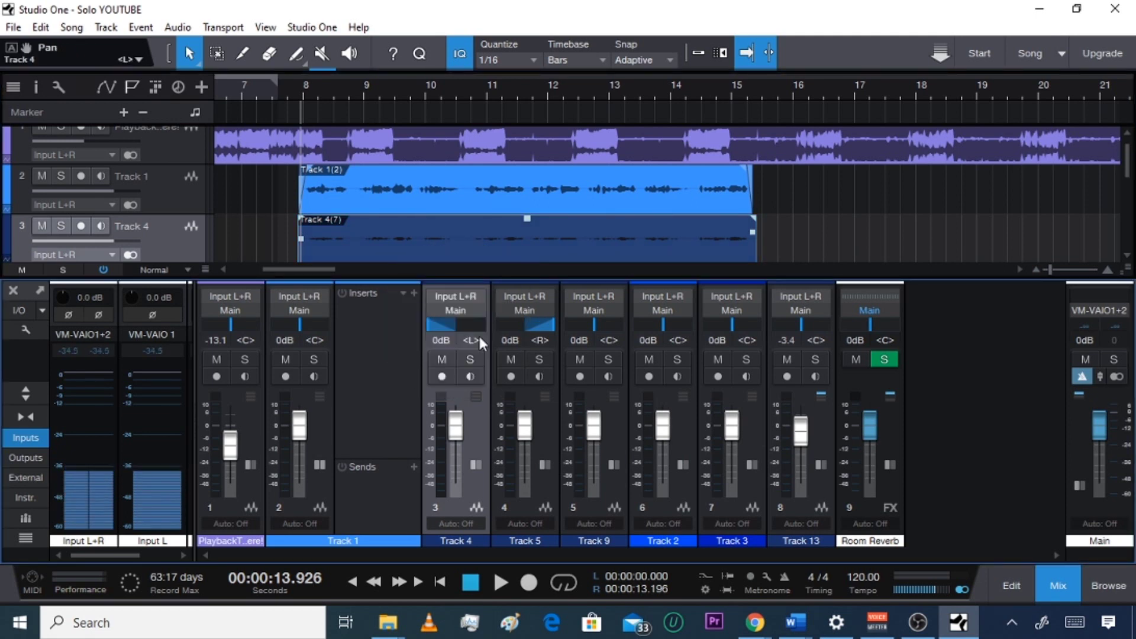
{"action": "left_click", "coordinate": [541, 421]}
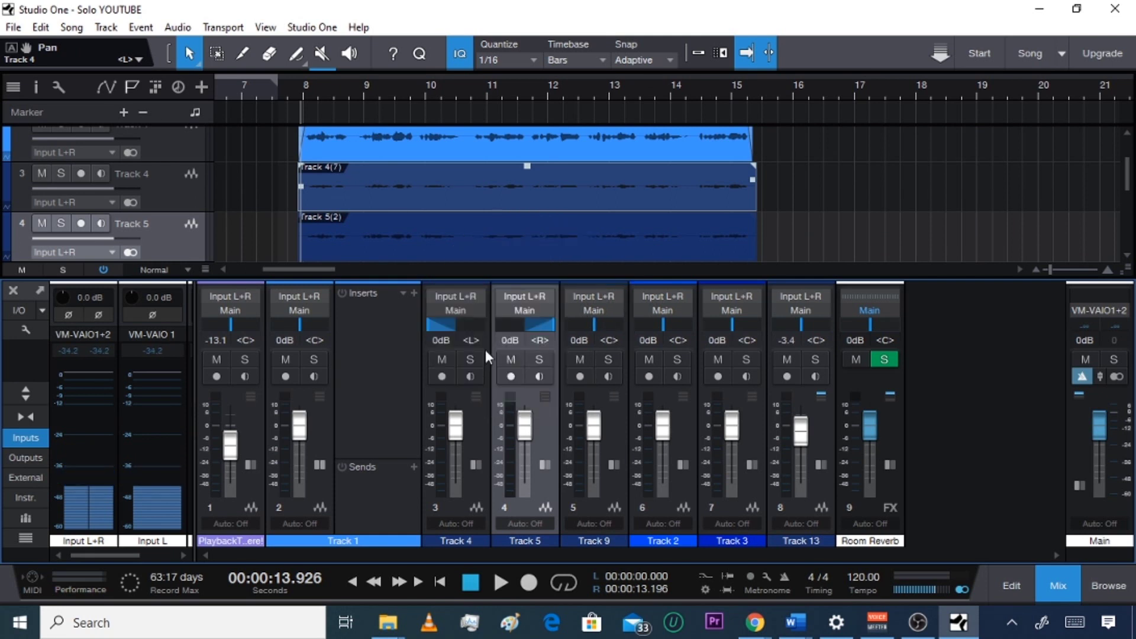
{"action": "left_click", "coordinate": [295, 94]}
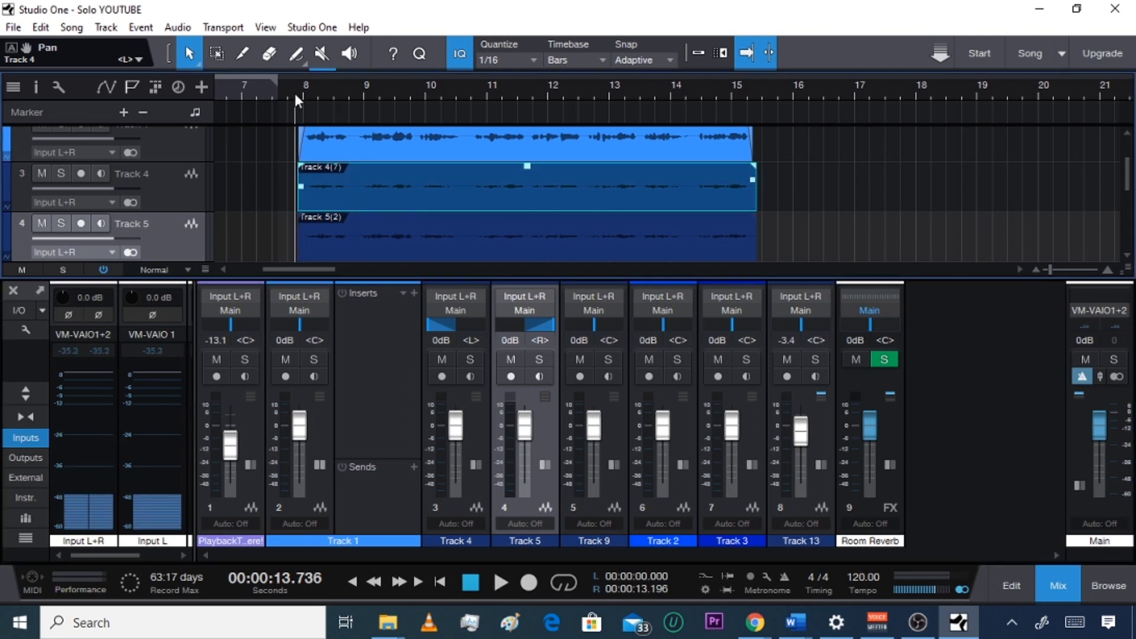
{"action": "key", "text": "space"}
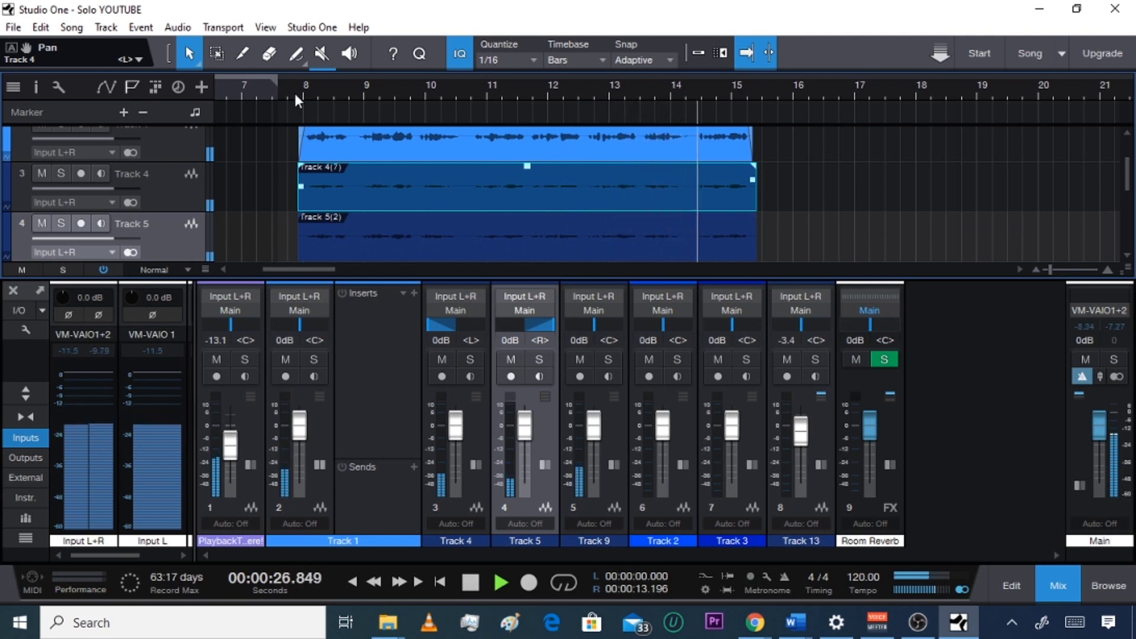
{"action": "key", "text": "space"}
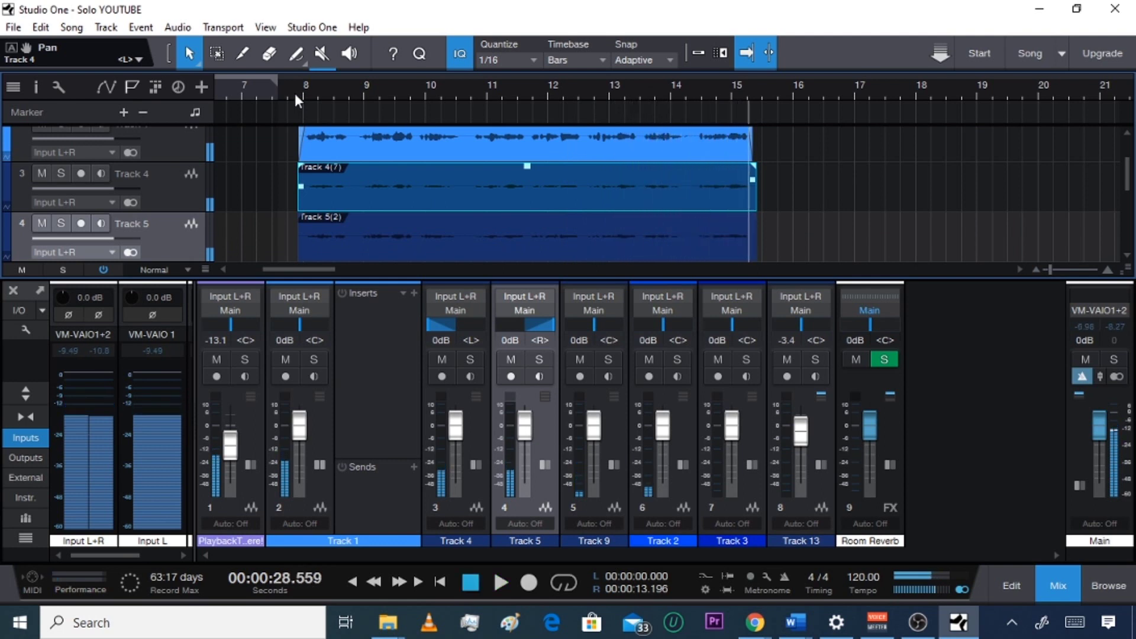
{"action": "left_click", "coordinate": [301, 87]}
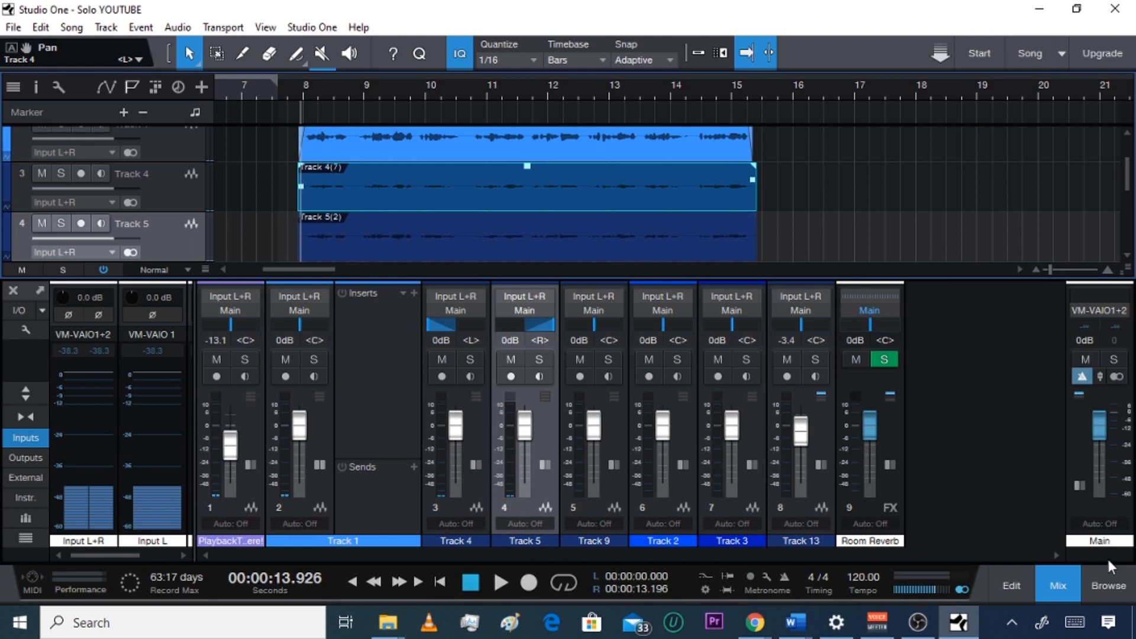
- Open the Effects browser, collapse the preset folders and group effects by vendor under PreSonus
{"action": "left_click", "coordinate": [1106, 585]}
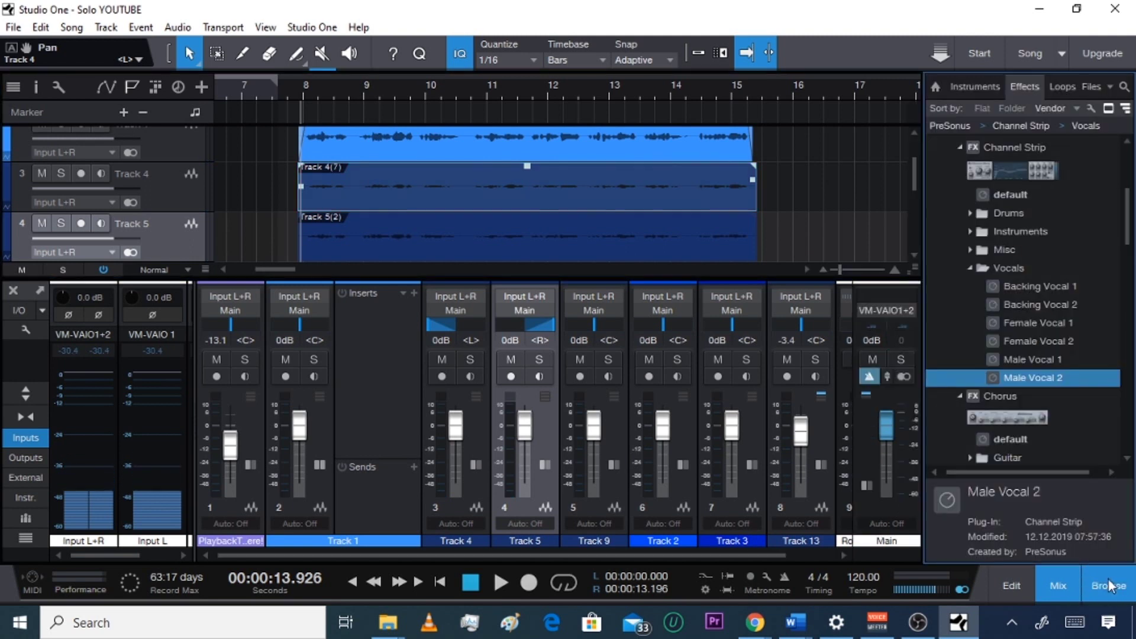
{"action": "left_click", "coordinate": [1032, 163]}
{"action": "double_click", "coordinate": [1026, 171]}
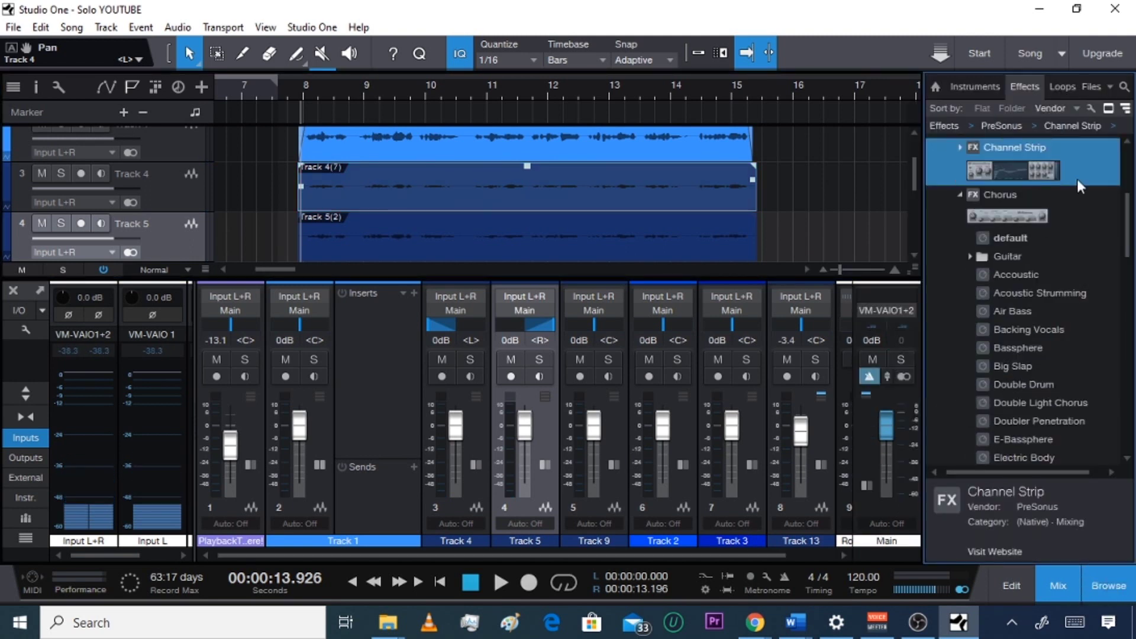
{"action": "double_click", "coordinate": [1024, 217]}
{"action": "double_click", "coordinate": [1032, 279]}
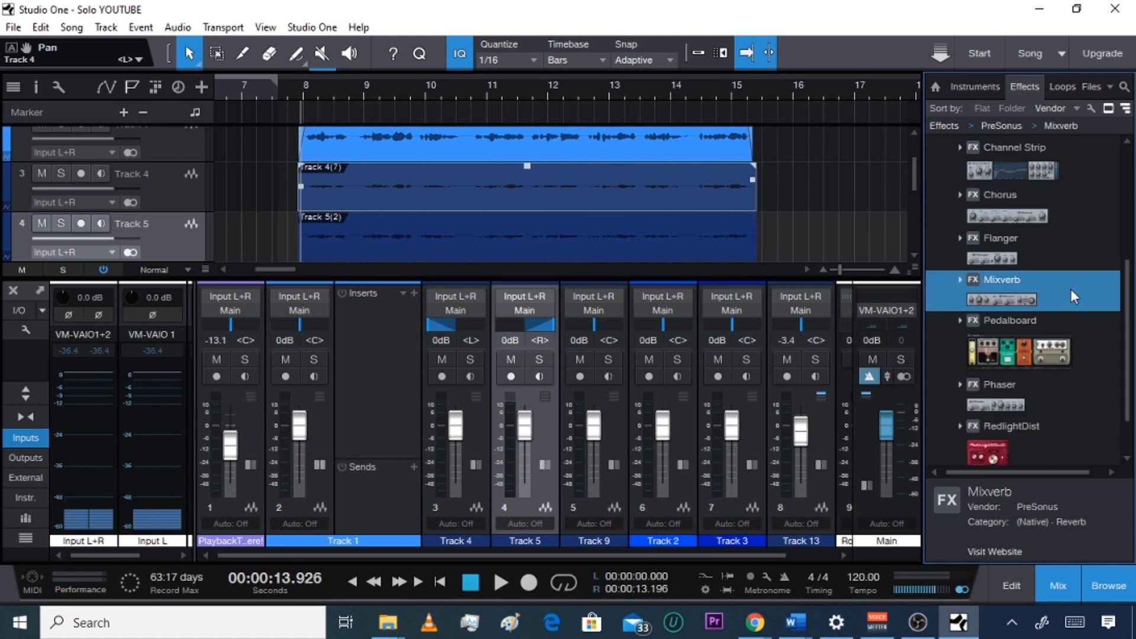
{"action": "left_click_drag", "start_coordinate": [1134, 296], "coordinate": [1133, 120]}
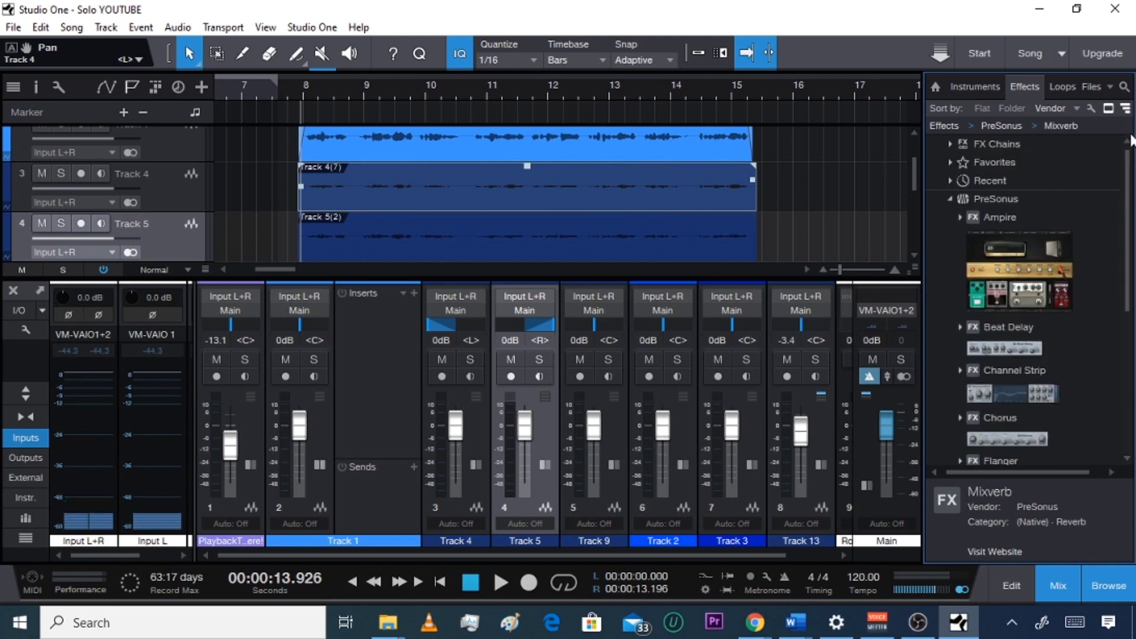
{"action": "left_click", "coordinate": [1019, 108]}
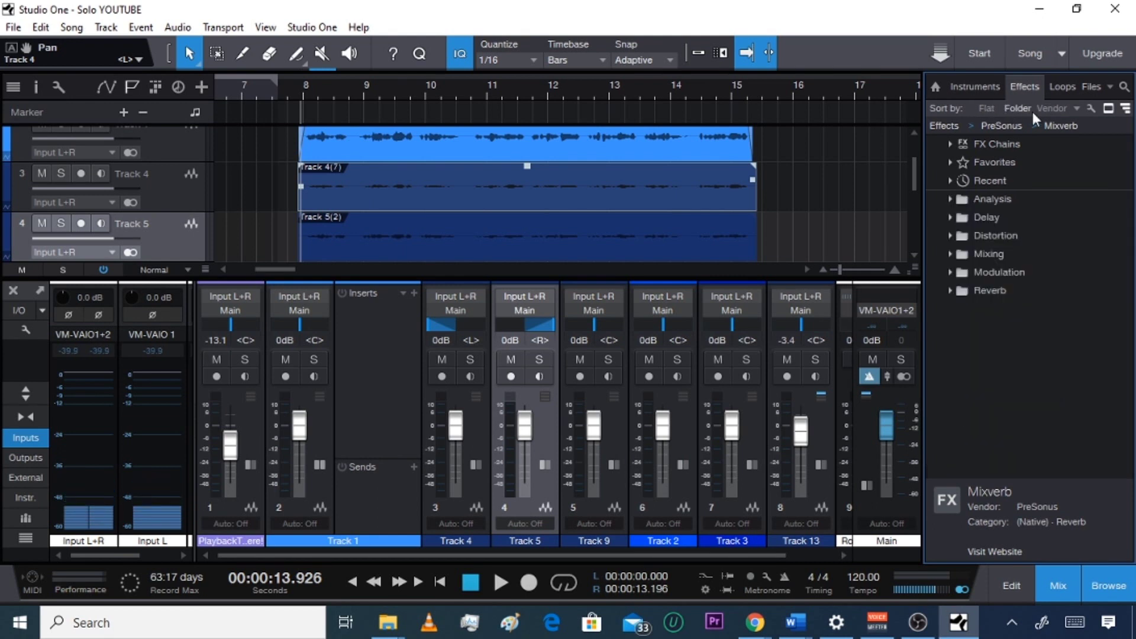
{"action": "left_click", "coordinate": [1057, 107]}
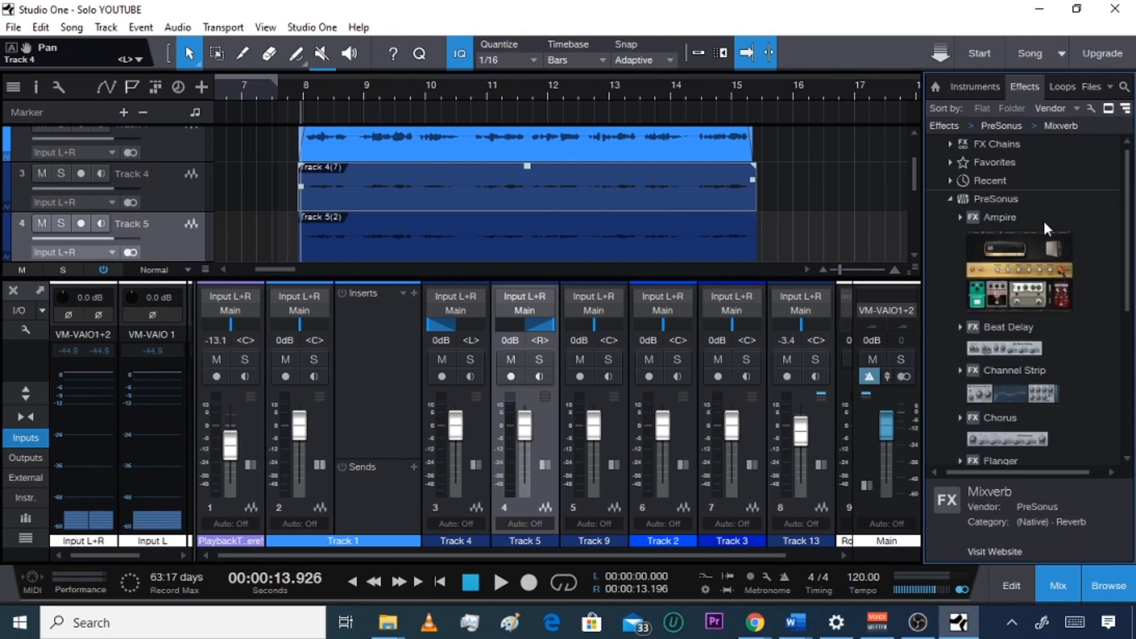
{"action": "left_click", "coordinate": [951, 199]}
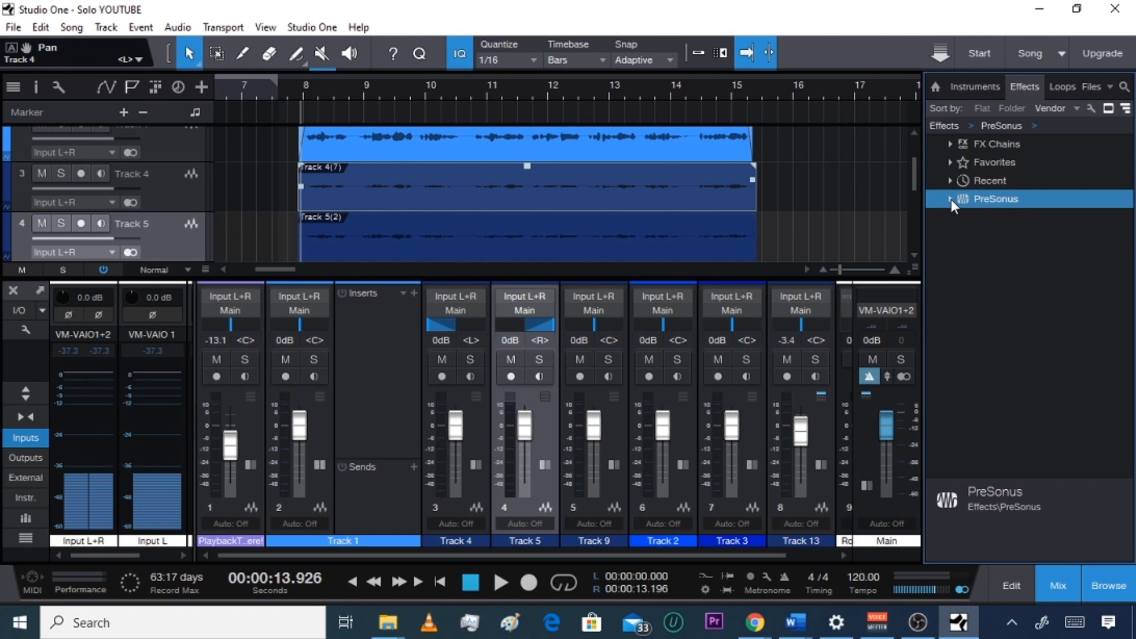
{"action": "left_click", "coordinate": [951, 199]}
- Drag the Channel Strip 'Male Vocal 2' preset onto Track 1's mixer channel
{"action": "scroll", "coordinate": [1045, 254], "scroll_direction": "down", "scroll_amount": 1}
{"action": "left_click_drag", "start_coordinate": [1130, 299], "coordinate": [1130, 356]}
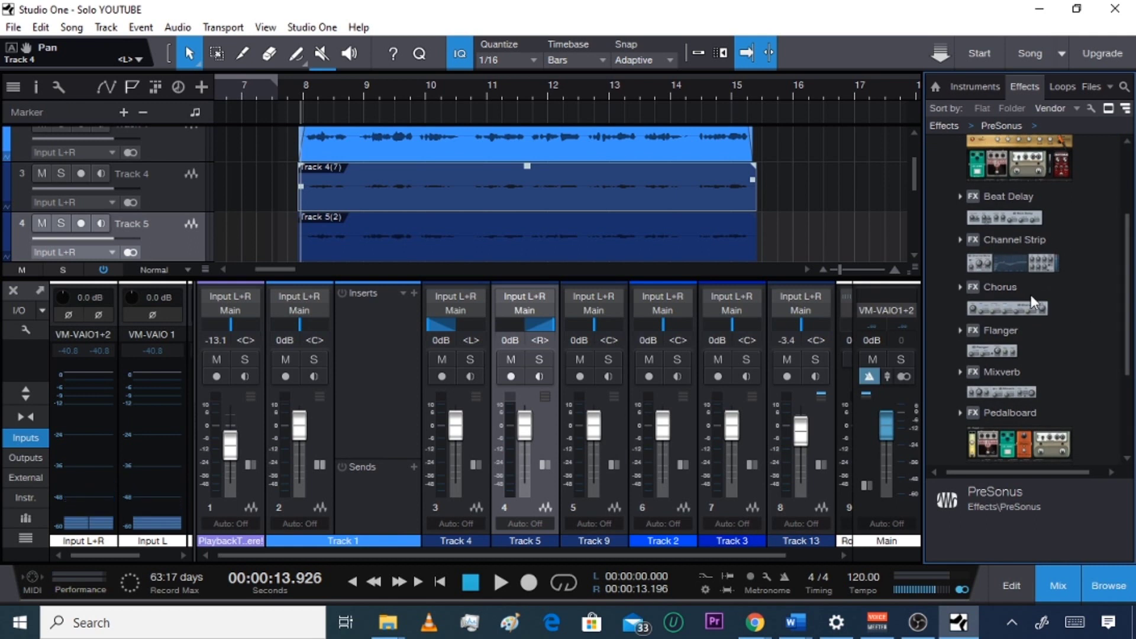
{"action": "left_click_drag", "start_coordinate": [1127, 349], "coordinate": [1128, 424]}
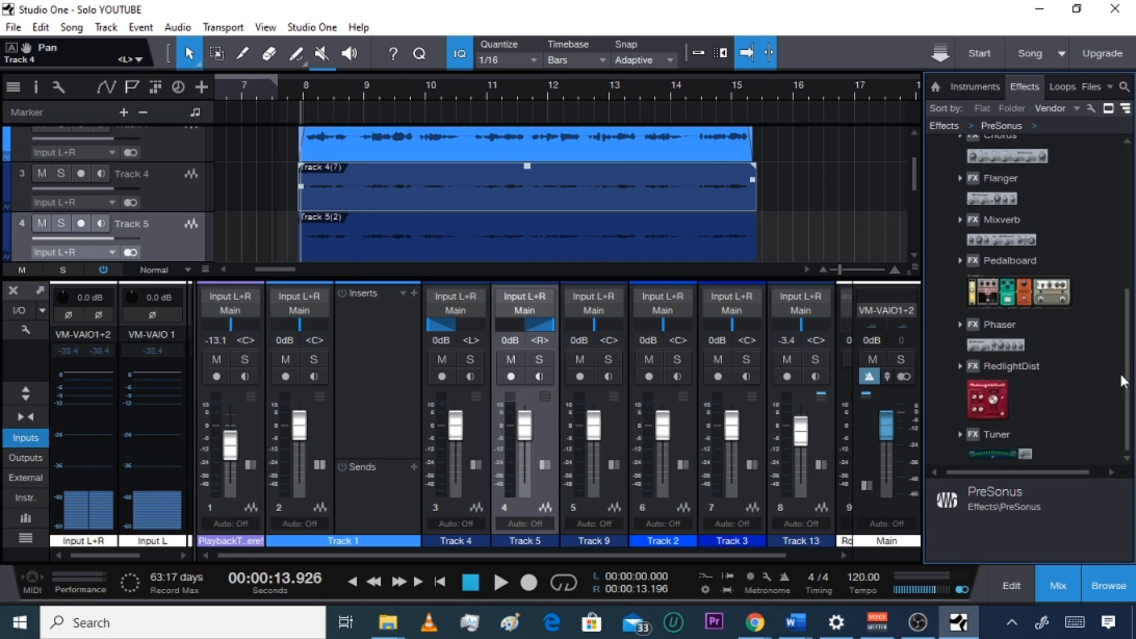
{"action": "left_click_drag", "start_coordinate": [1132, 350], "coordinate": [1133, 288]}
{"action": "left_click", "coordinate": [1031, 249]}
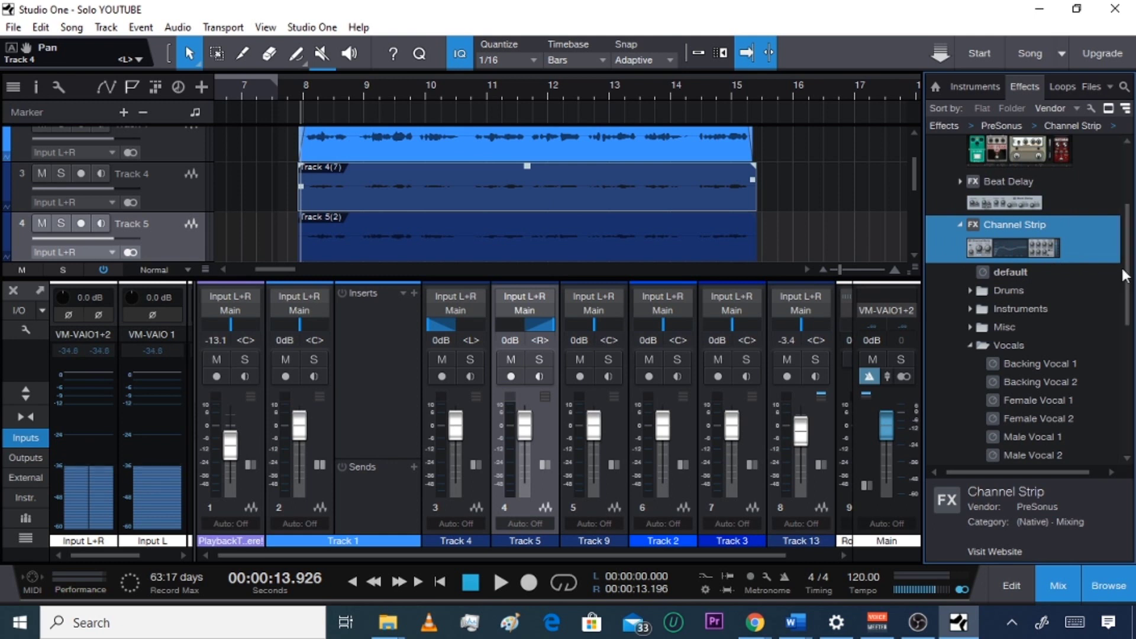
{"action": "scroll", "coordinate": [1089, 278], "scroll_direction": "down", "scroll_amount": 3}
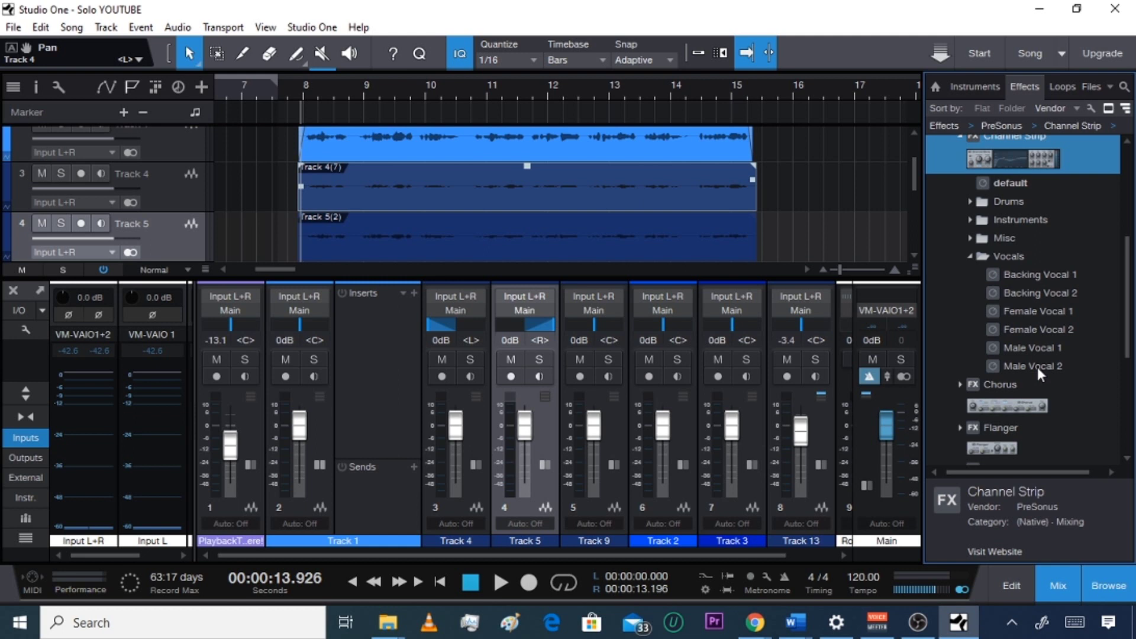
{"action": "left_click", "coordinate": [1032, 367]}
{"action": "left_click_drag", "start_coordinate": [1032, 367], "coordinate": [168, 144]}
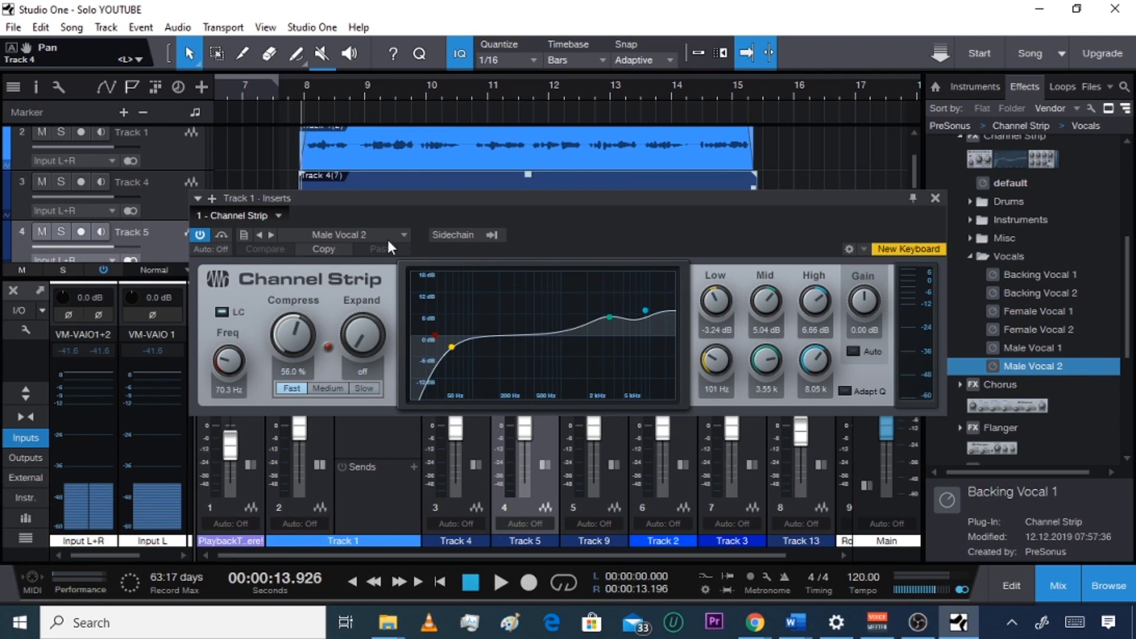
- Move the Channel Strip editor aside and mute Tracks 4 and 5
{"action": "left_click_drag", "start_coordinate": [432, 202], "coordinate": [704, 153]}
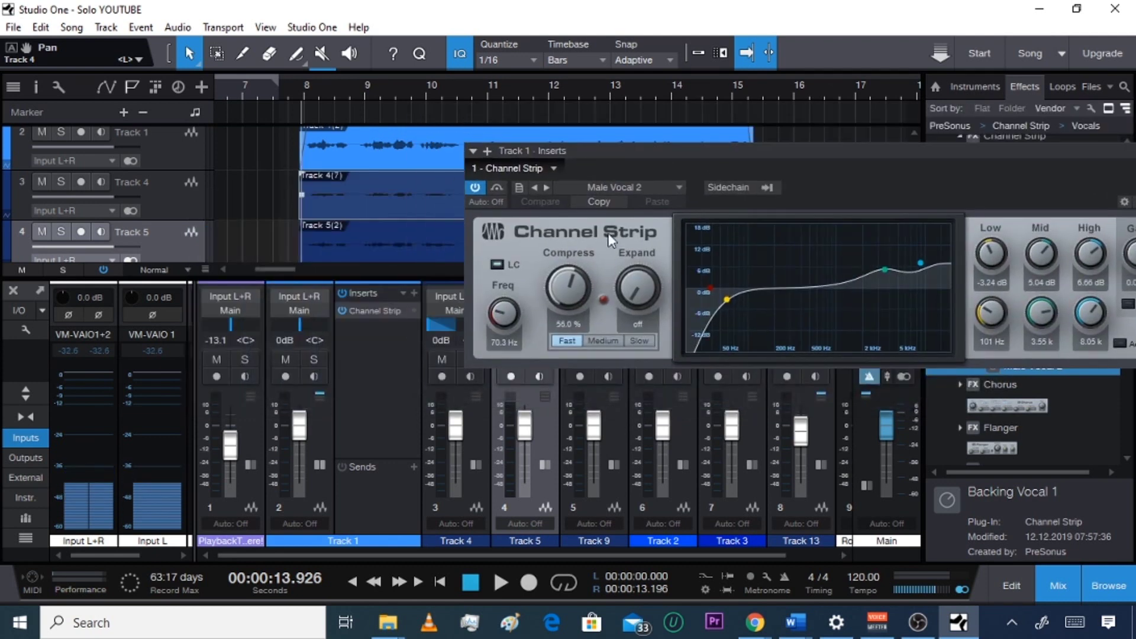
{"action": "left_click", "coordinate": [187, 161]}
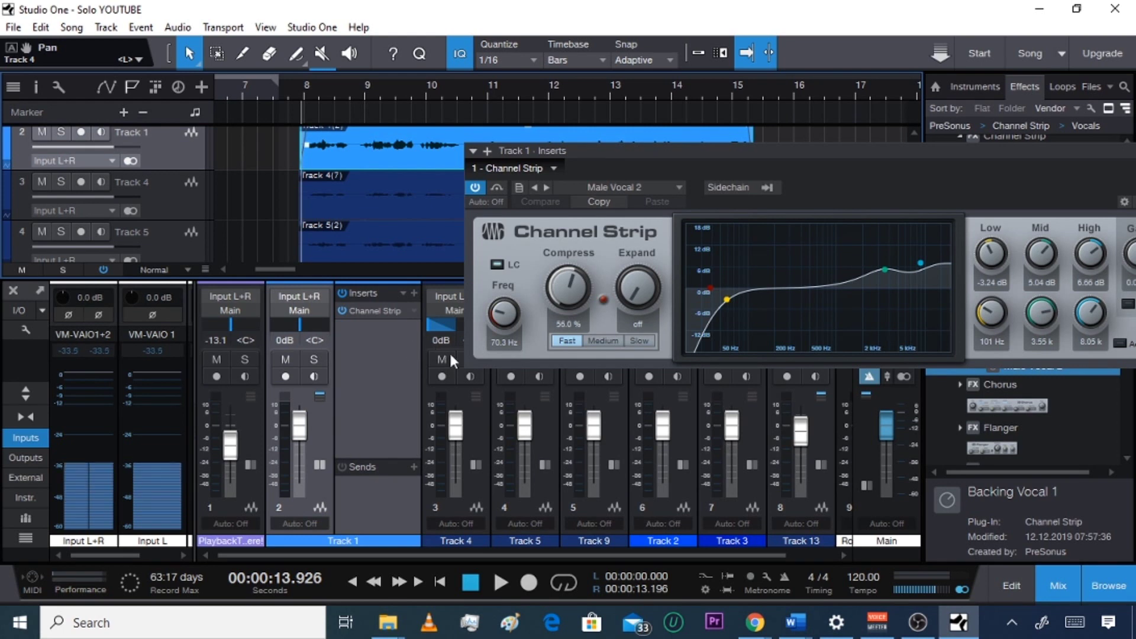
{"action": "left_click_drag", "start_coordinate": [829, 147], "coordinate": [888, 98]}
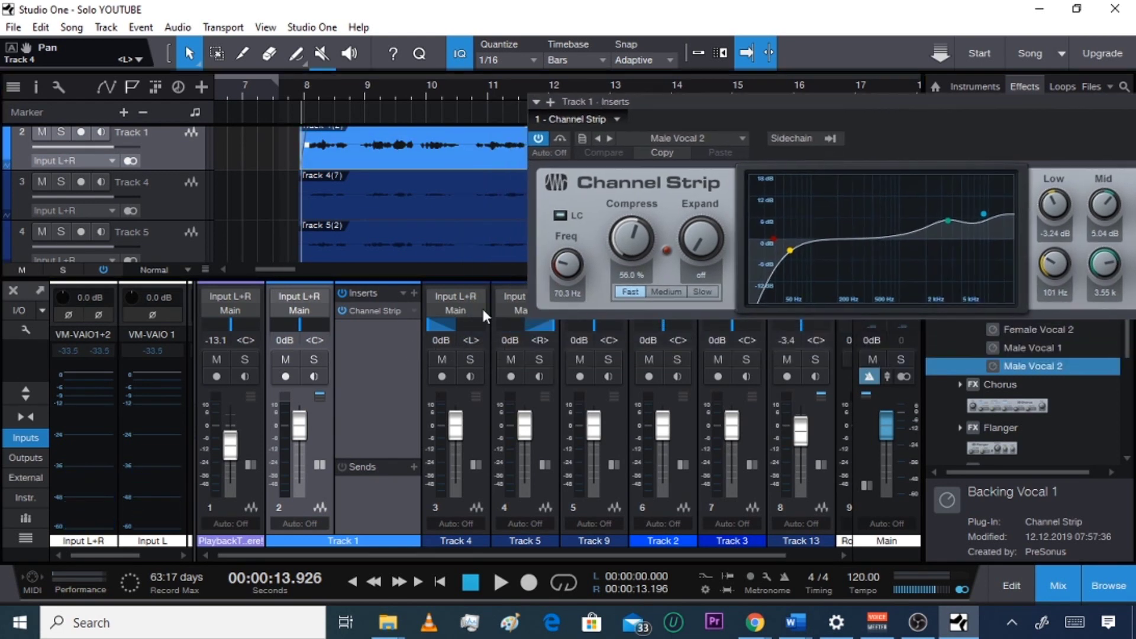
{"action": "left_click", "coordinate": [442, 360]}
{"action": "left_click", "coordinate": [517, 359]}
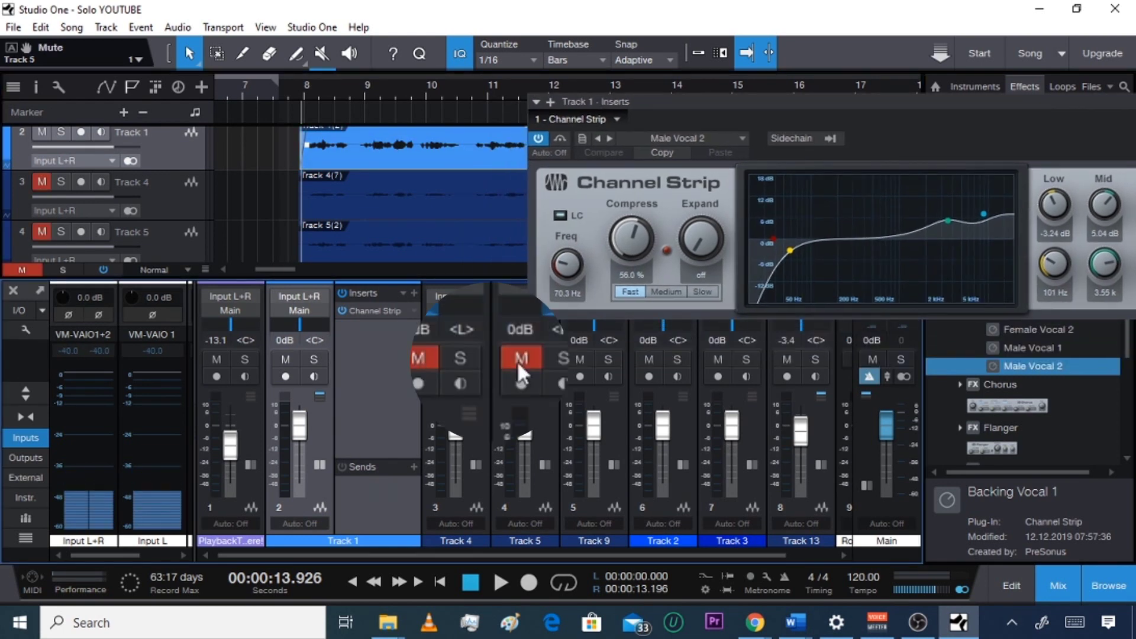
- Play the lead vocal alone, then stop playback and close the Channel Strip editor
{"action": "left_click_drag", "start_coordinate": [685, 98], "coordinate": [471, 137]}
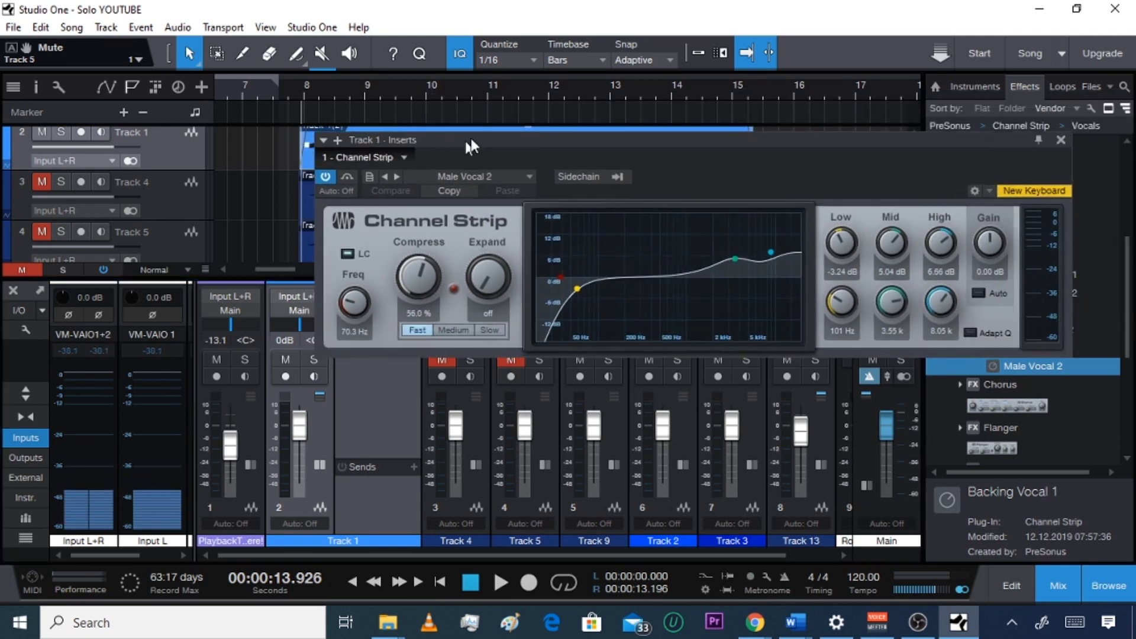
{"action": "key", "text": "space"}
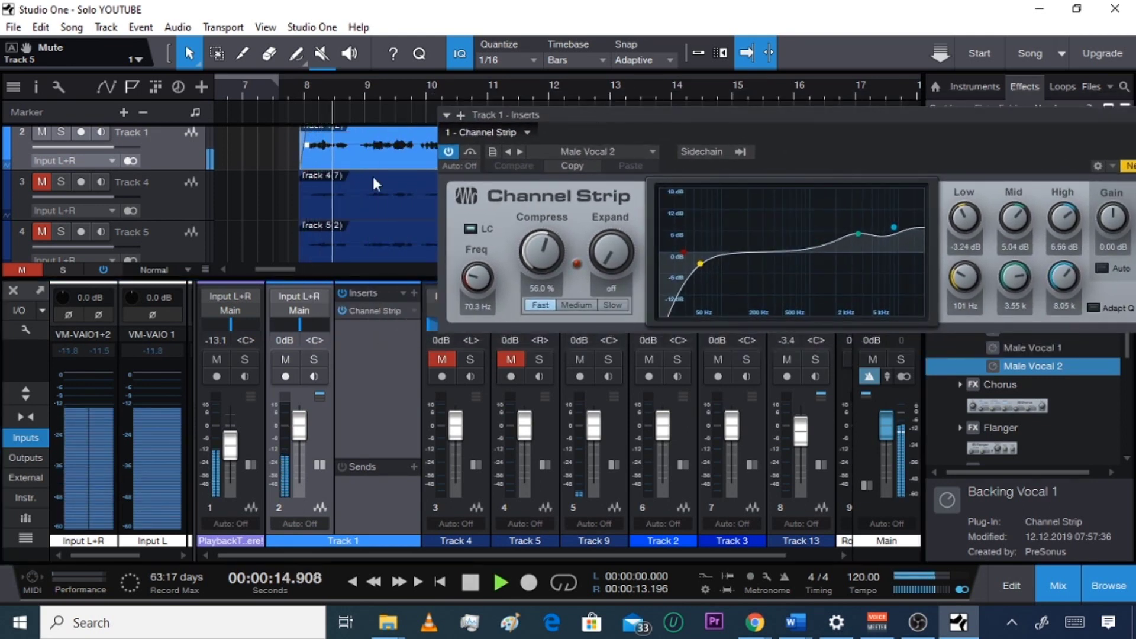
{"action": "left_click_drag", "start_coordinate": [613, 114], "coordinate": [485, 286]}
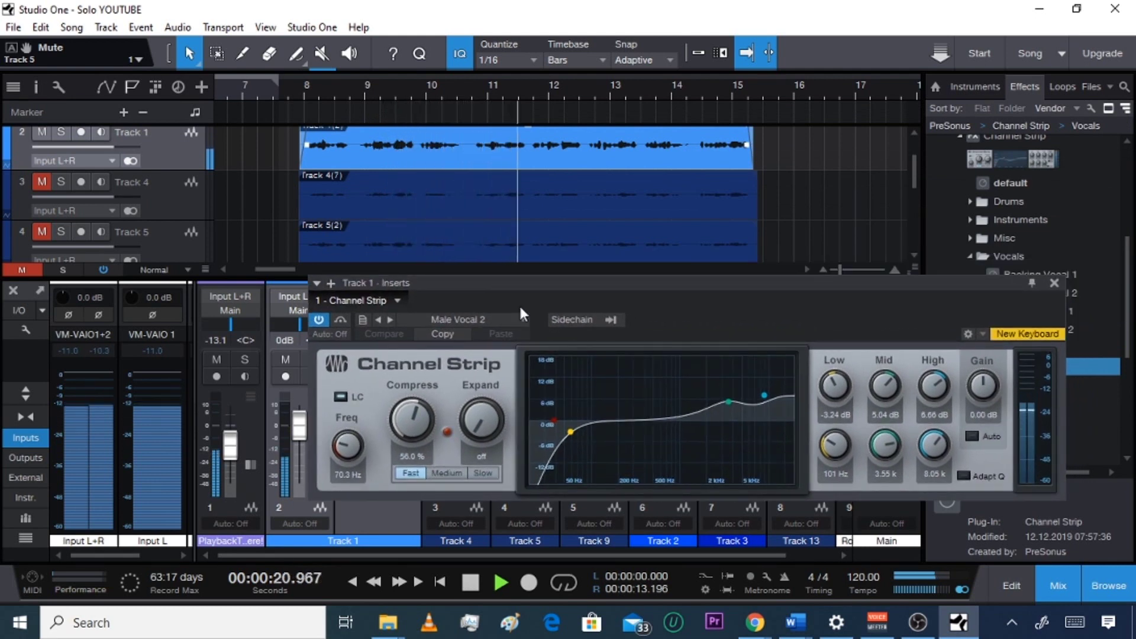
{"action": "left_click_drag", "start_coordinate": [549, 281], "coordinate": [523, 175]}
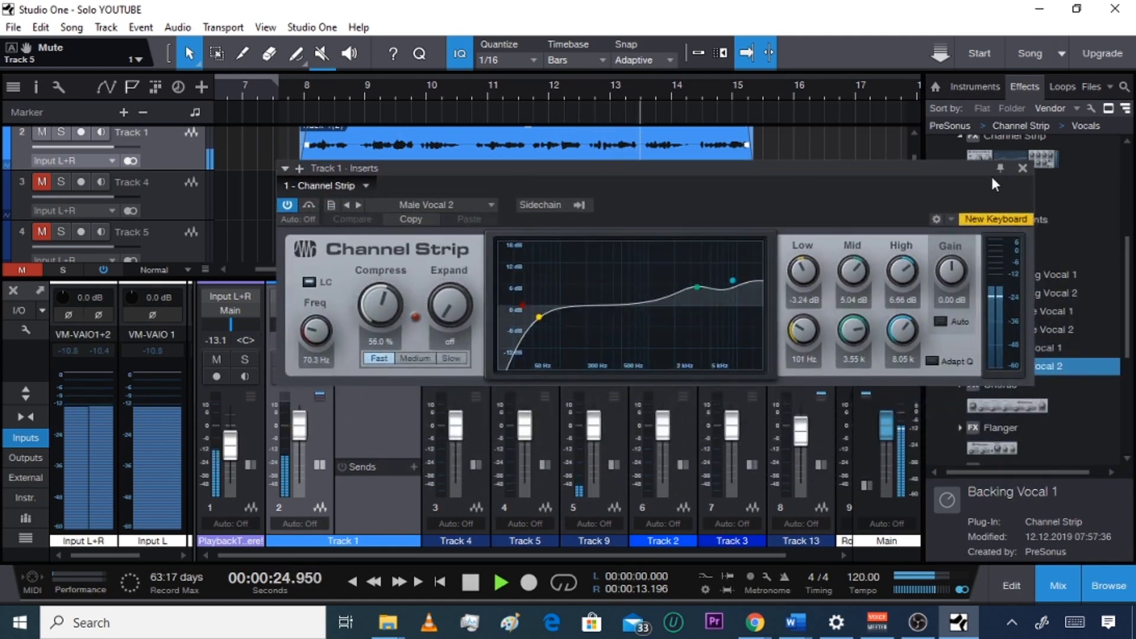
{"action": "key", "text": "space"}
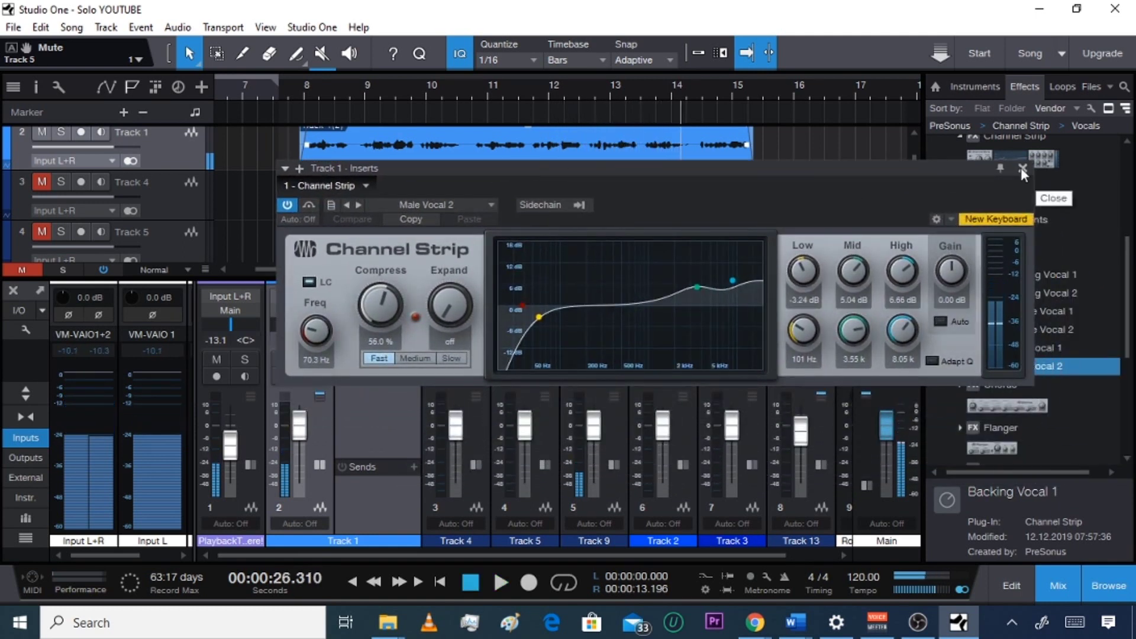
{"action": "left_click", "coordinate": [1022, 170]}
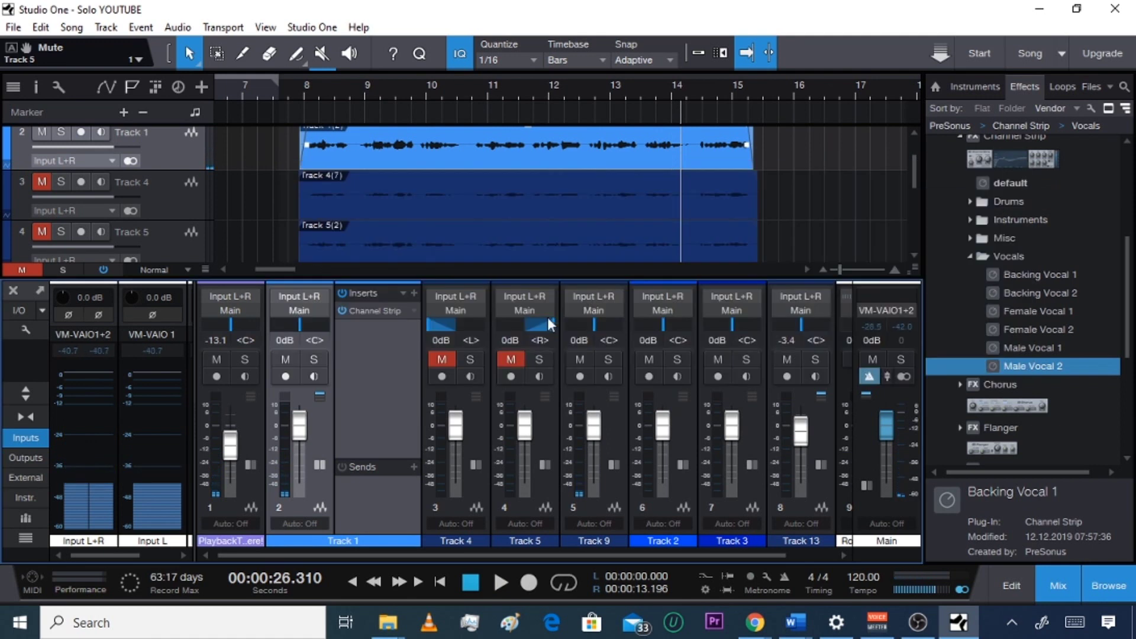
- Unmute Track 4 and add a Male Vocal 2 Channel Strip to it
{"action": "left_click", "coordinate": [442, 360]}
{"action": "left_click_drag", "start_coordinate": [1083, 366], "coordinate": [1058, 370]}
{"action": "left_click_drag", "start_coordinate": [851, 375], "coordinate": [460, 436]}
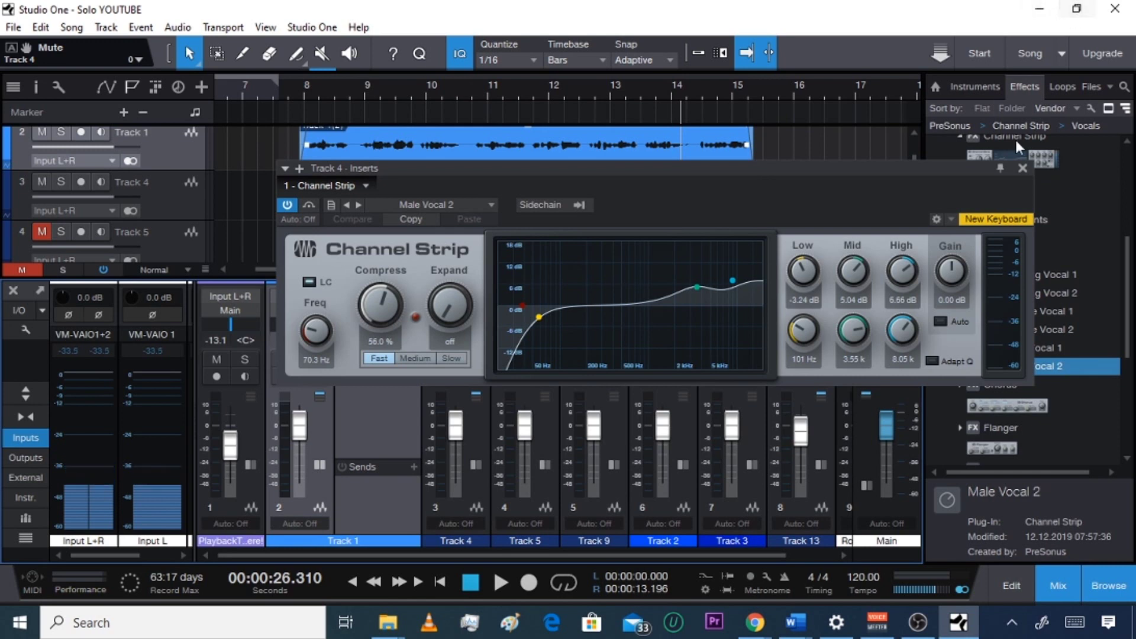
{"action": "left_click", "coordinate": [1022, 168]}
- Add a Male Vocal 2 Channel Strip to Track 5 and unmute it
{"action": "left_click_drag", "start_coordinate": [1052, 369], "coordinate": [161, 252]}
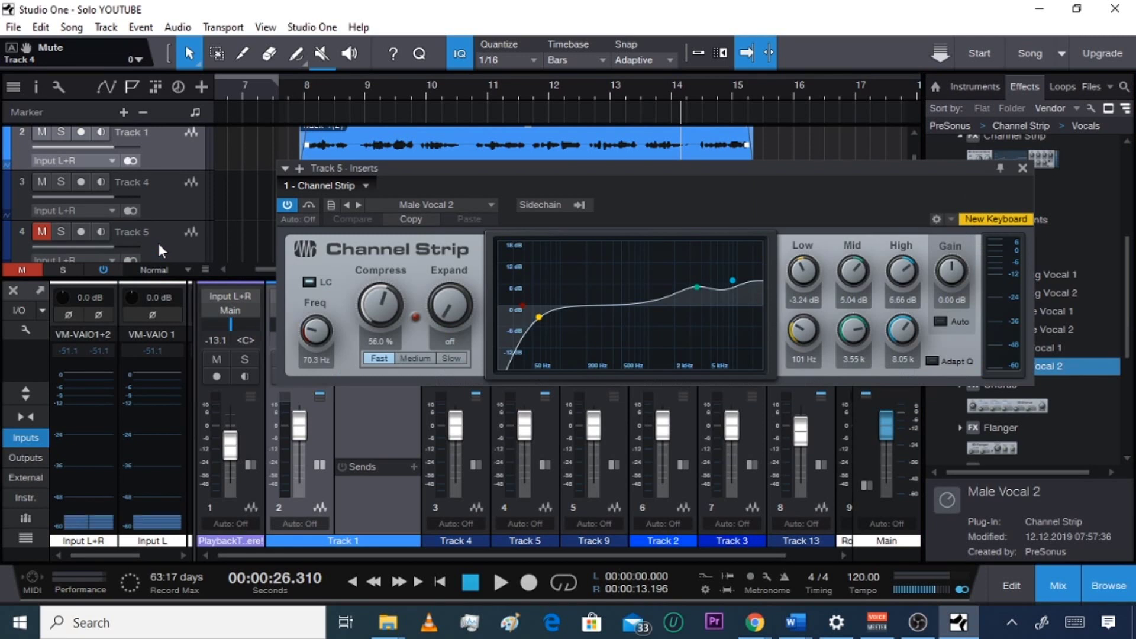
{"action": "left_click", "coordinate": [1023, 169]}
{"action": "left_click", "coordinate": [511, 359]}
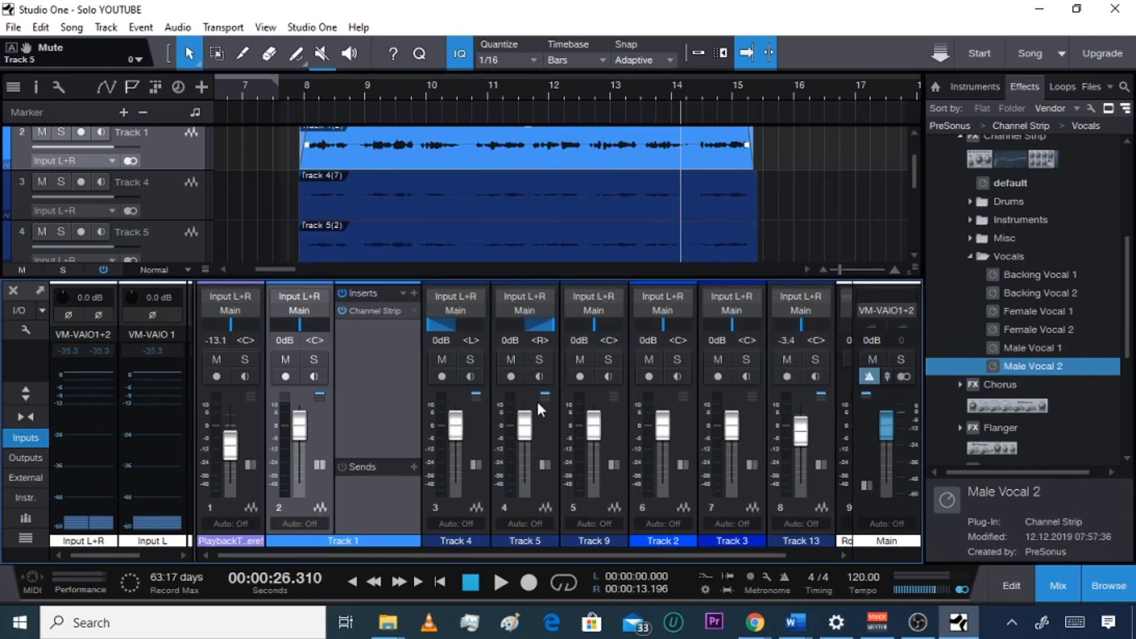
- Play the three Channel-Stripped vocals from just before bar 8, then stop
{"action": "left_click", "coordinate": [293, 82]}
{"action": "key", "text": "space"}
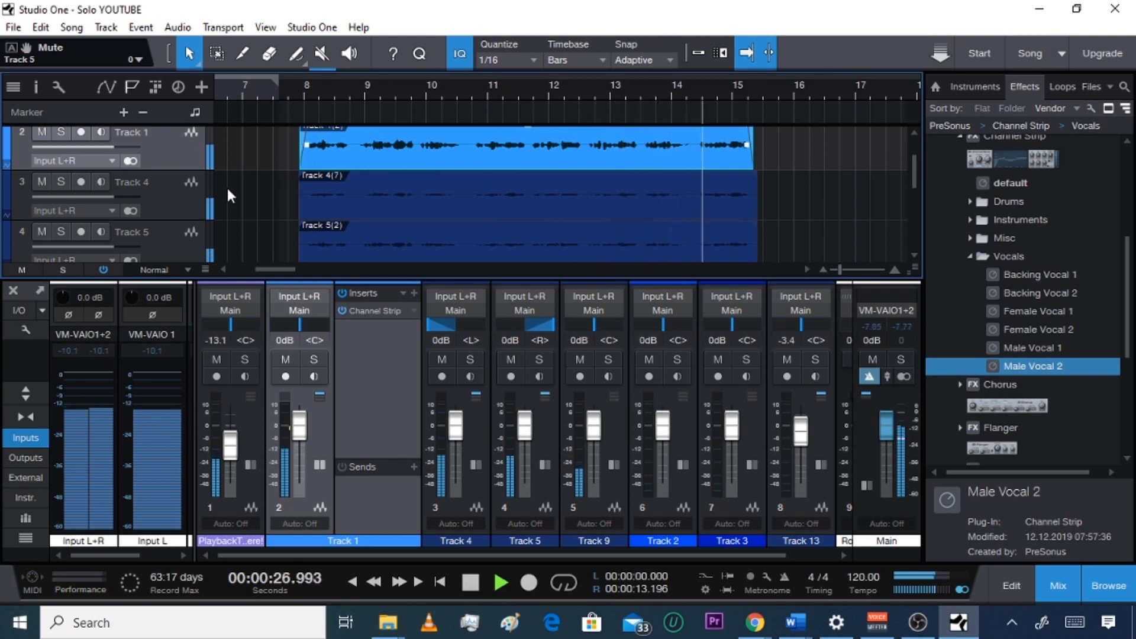
{"action": "key", "text": "space"}
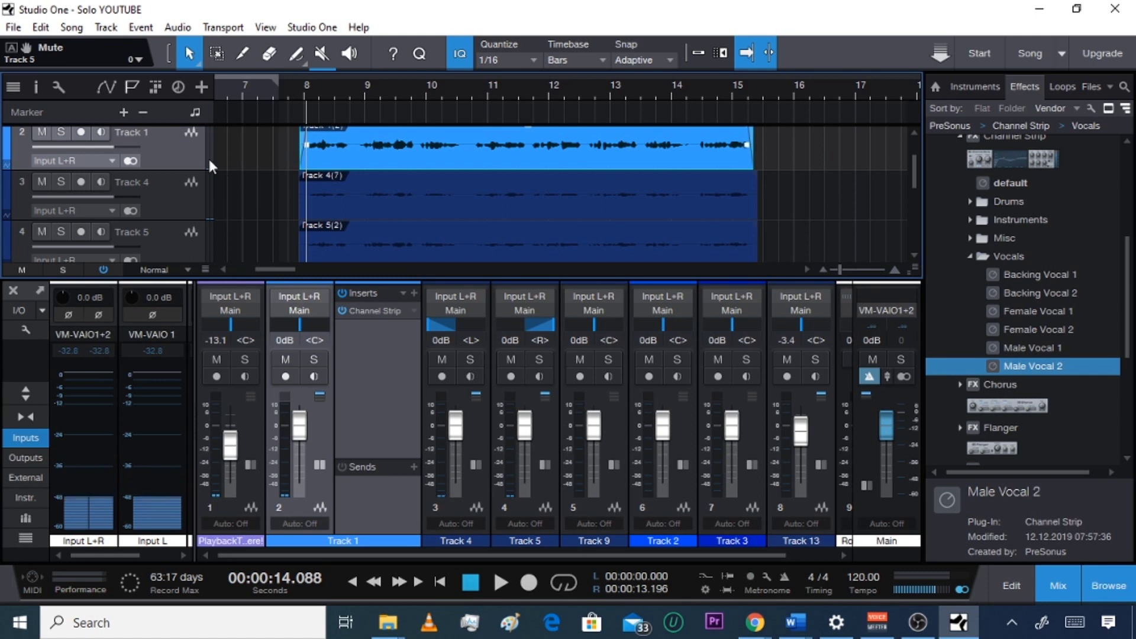
{"action": "scroll", "coordinate": [185, 147], "scroll_direction": "up", "scroll_amount": 1}
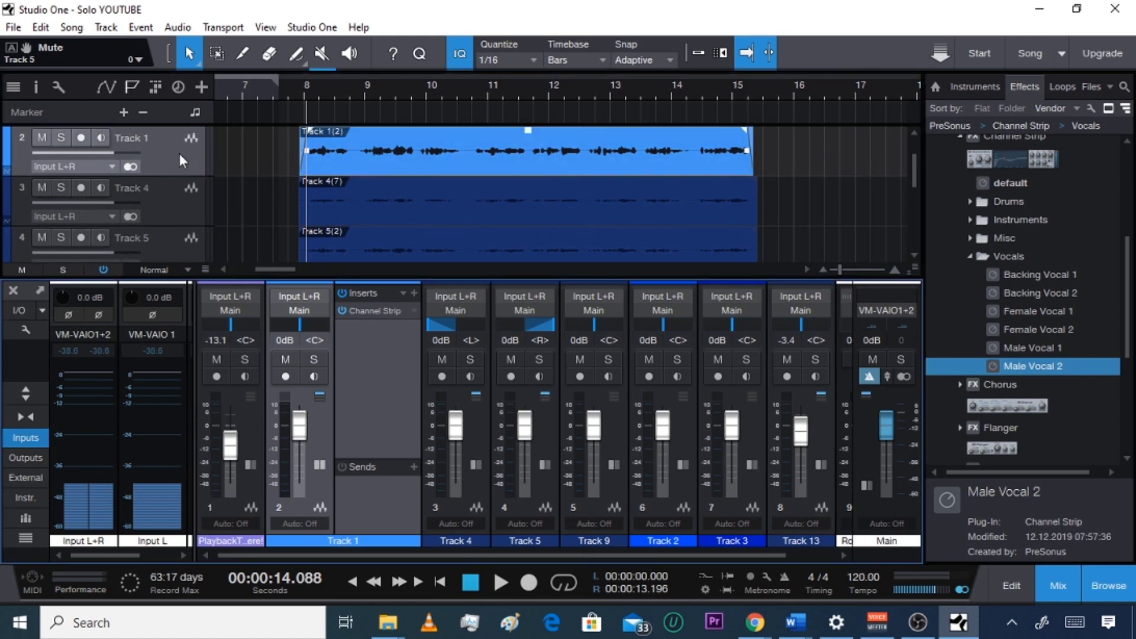
- Load the Vocals 'Male Vocal 1' preset into Track 1's Channel Strip and close the editor
{"action": "left_click", "coordinate": [375, 314]}
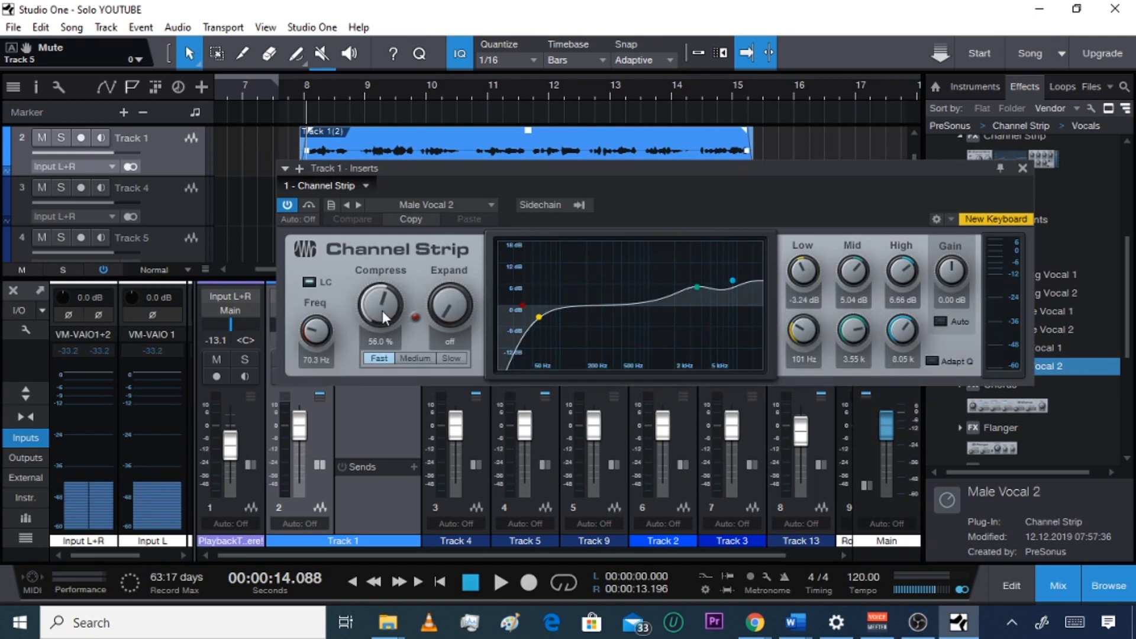
{"action": "left_click", "coordinate": [437, 211]}
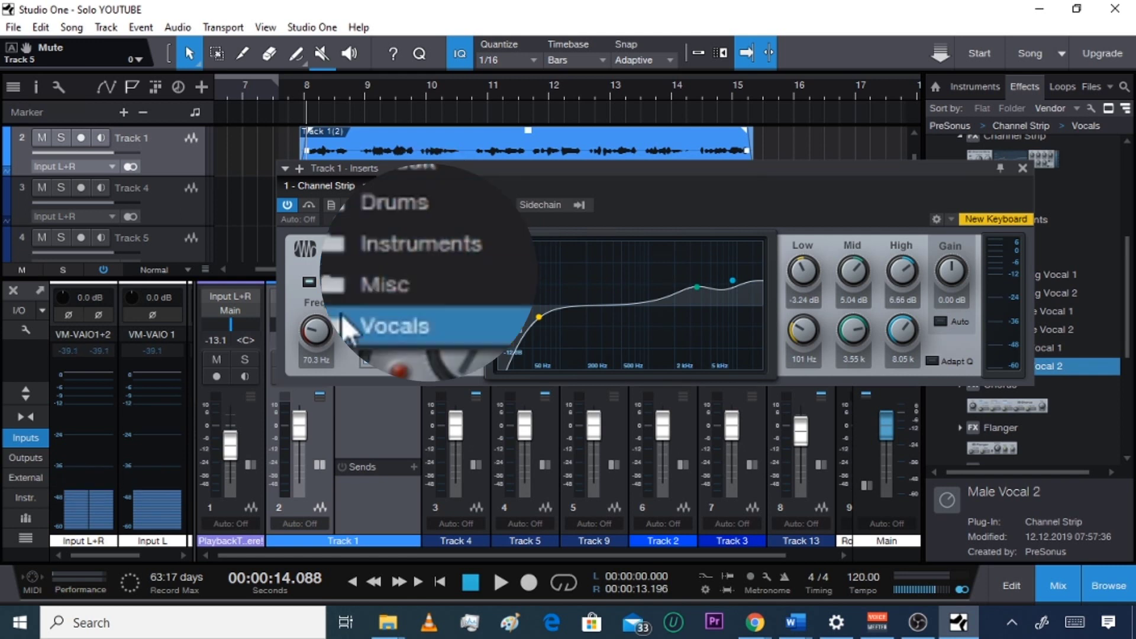
{"action": "left_click", "coordinate": [403, 271]}
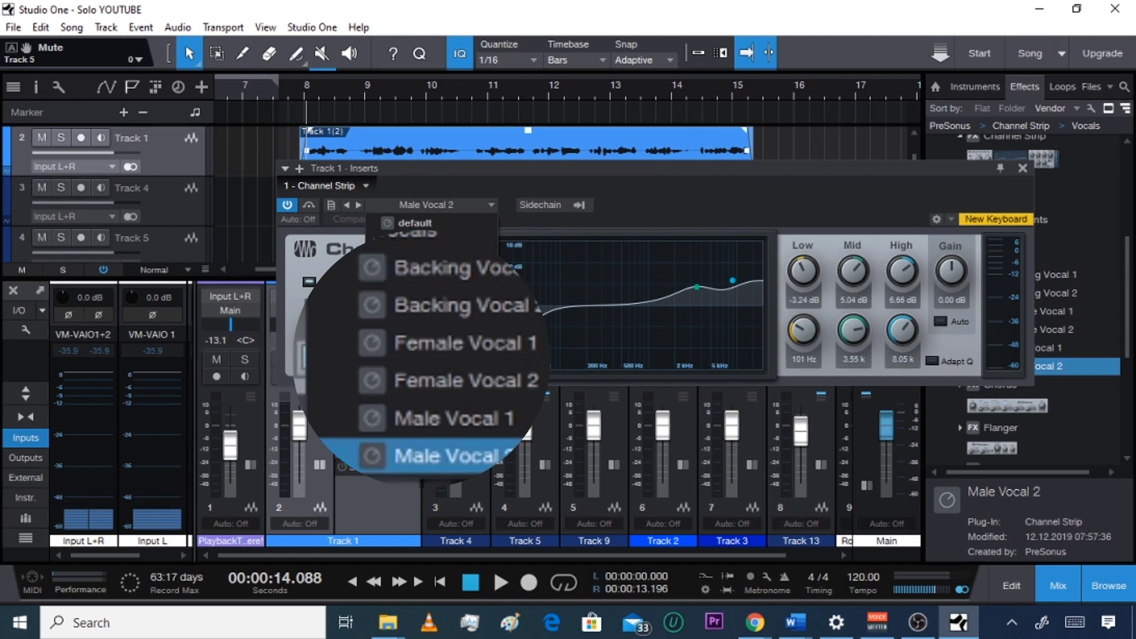
{"action": "left_click", "coordinate": [432, 386]}
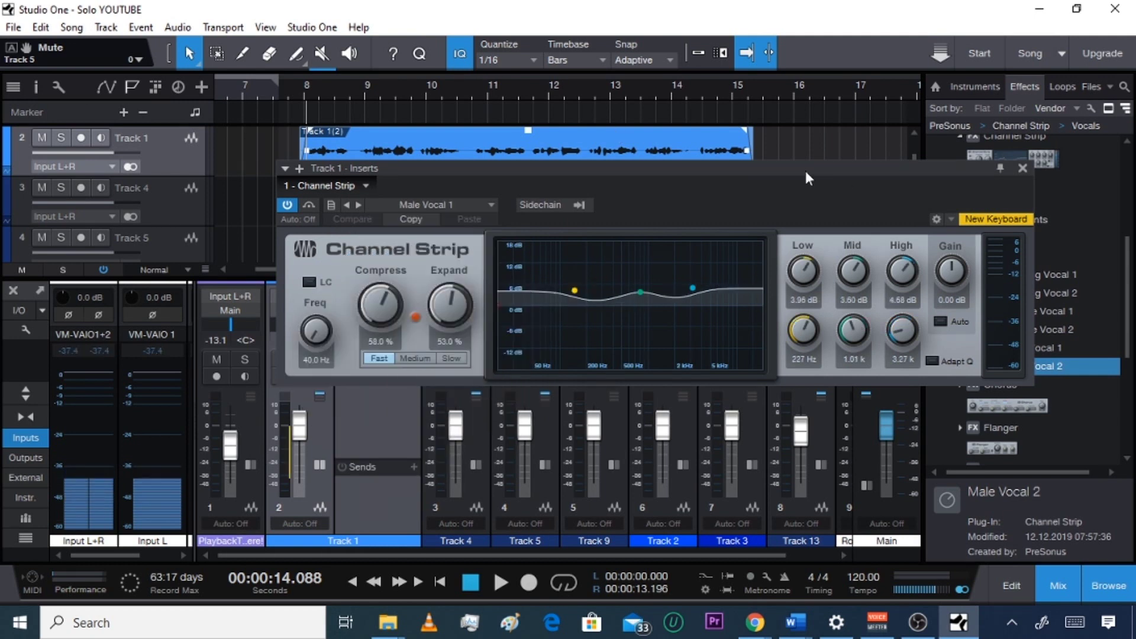
{"action": "left_click", "coordinate": [1022, 168]}
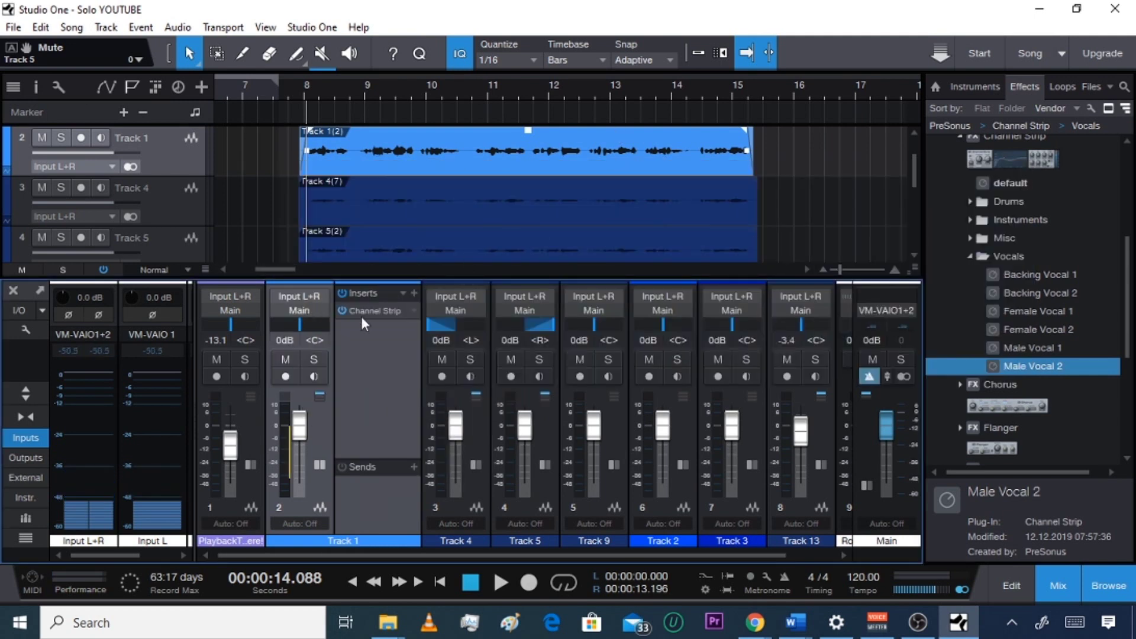
- Mute Track 4, step Track 1's Channel Strip back to Male Vocal 2, and set Compress to 57.5%
{"action": "left_click", "coordinate": [441, 357]}
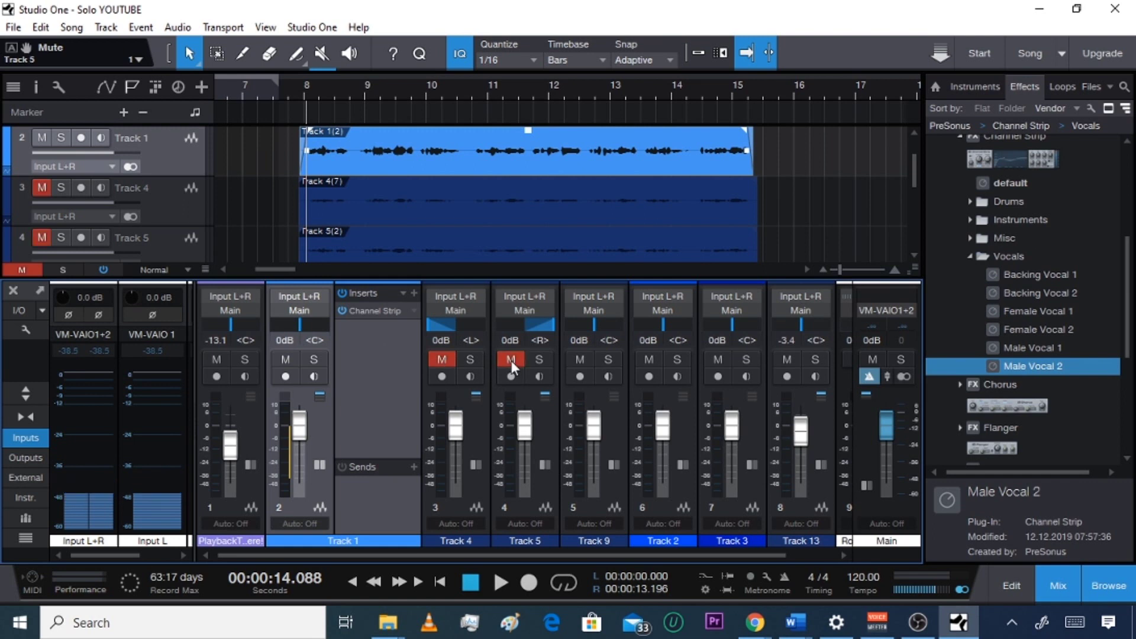
{"action": "key", "text": "space"}
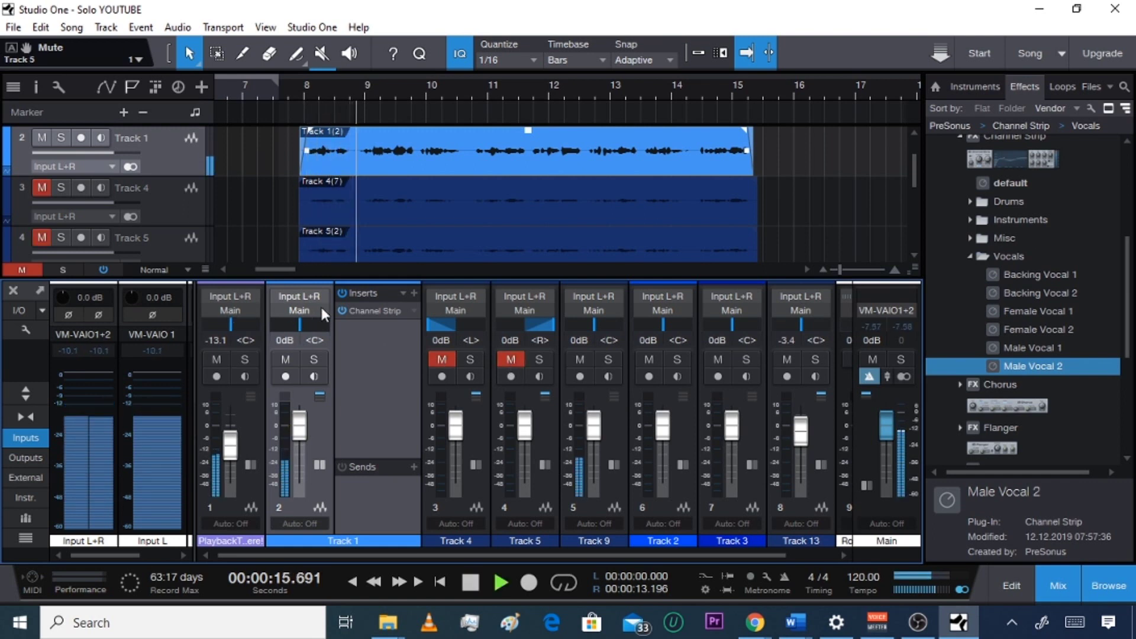
{"action": "left_click", "coordinate": [382, 311]}
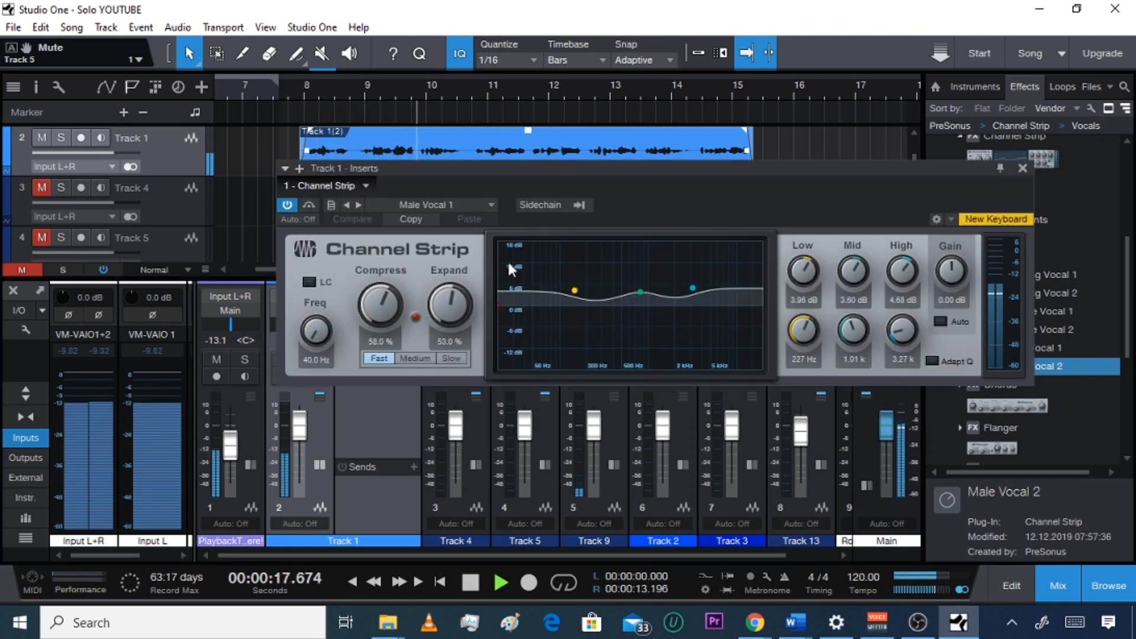
{"action": "left_click", "coordinate": [358, 205]}
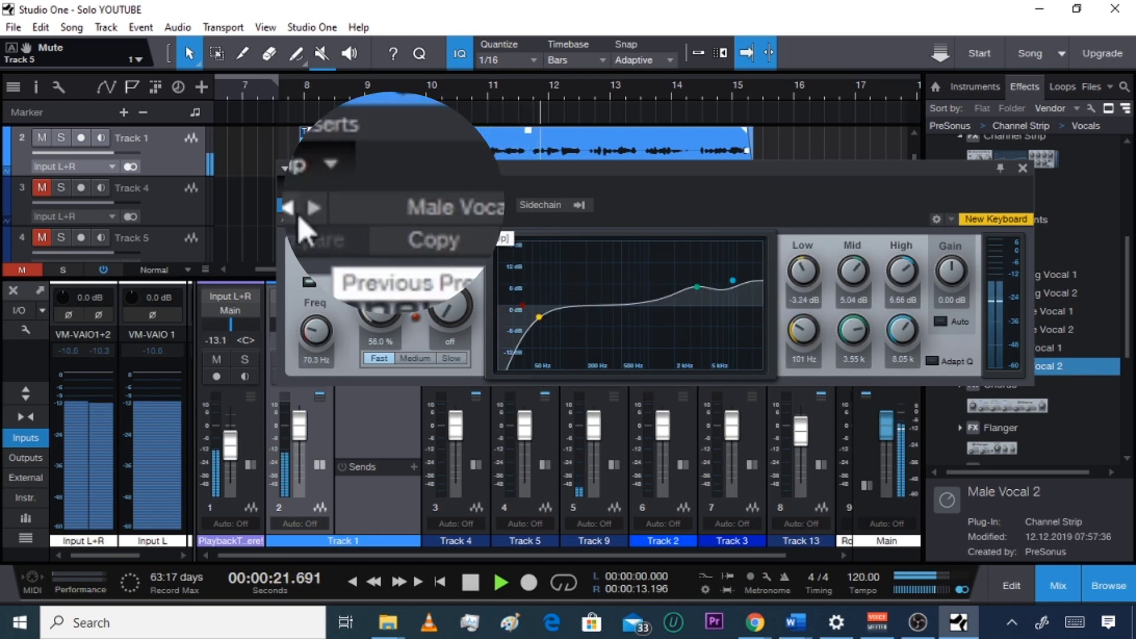
{"action": "left_click", "coordinate": [299, 219]}
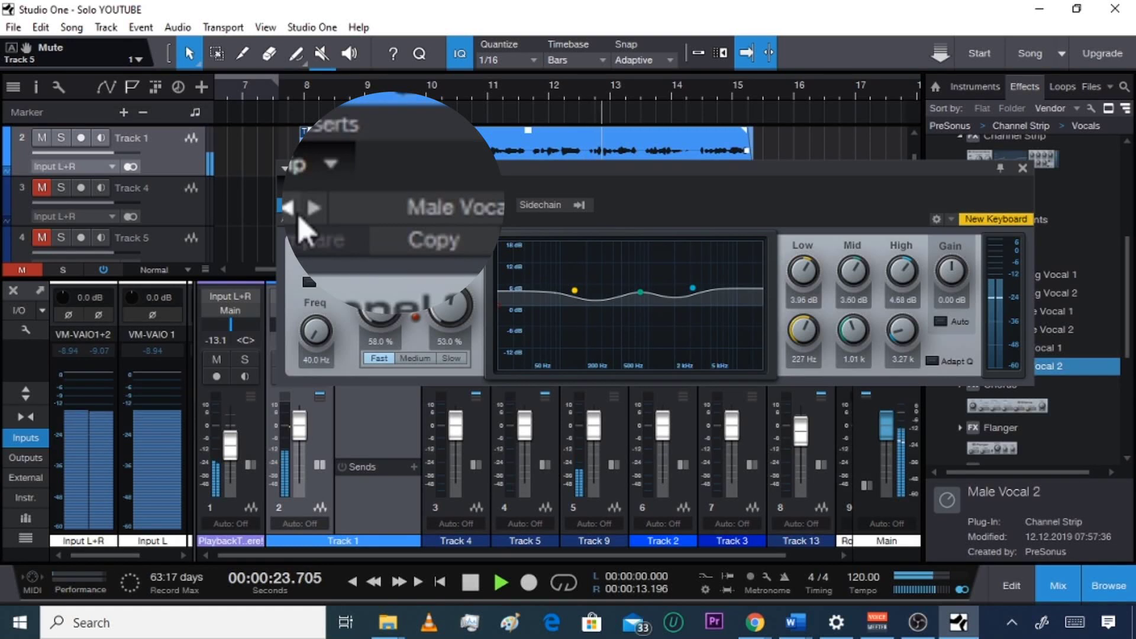
{"action": "key", "text": "space"}
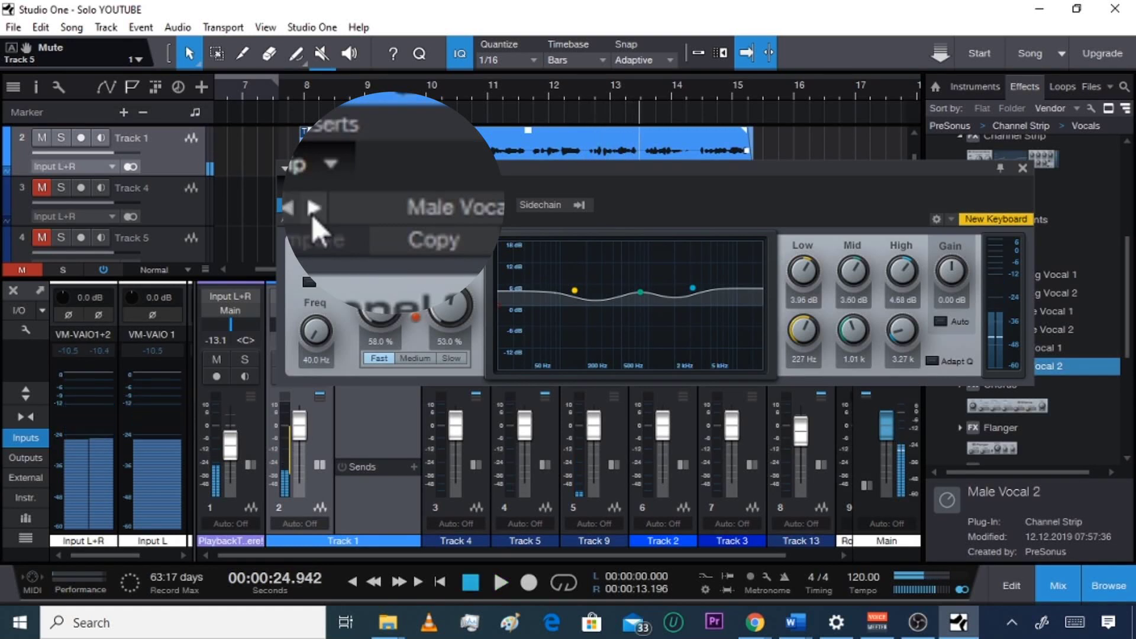
{"action": "left_click", "coordinate": [358, 205]}
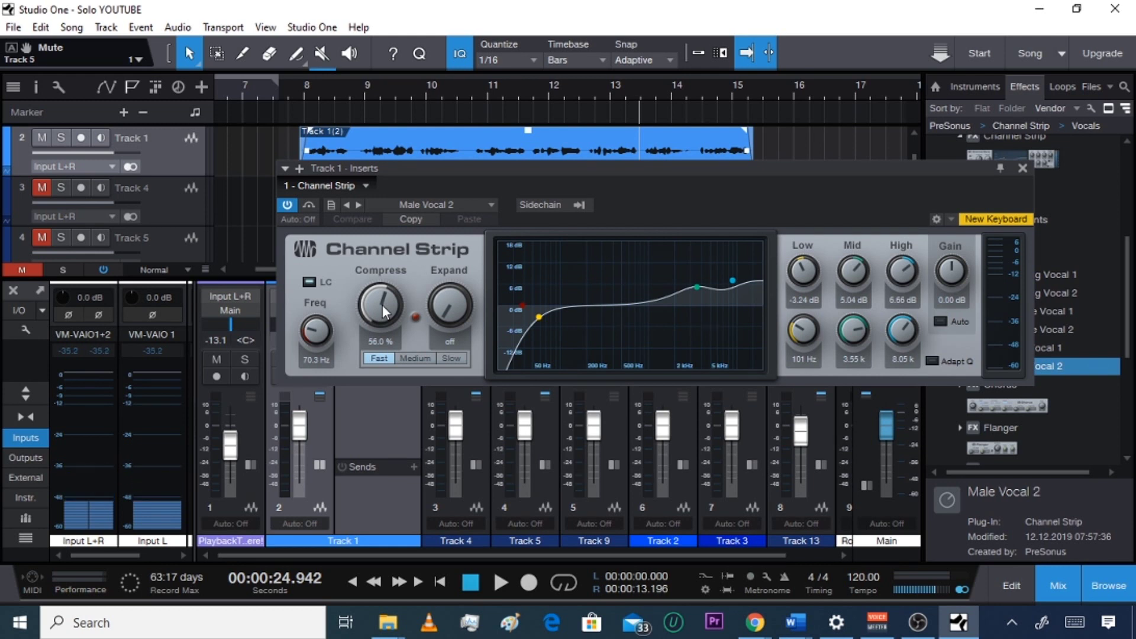
{"action": "left_click_drag", "start_coordinate": [381, 310], "coordinate": [378, 306]}
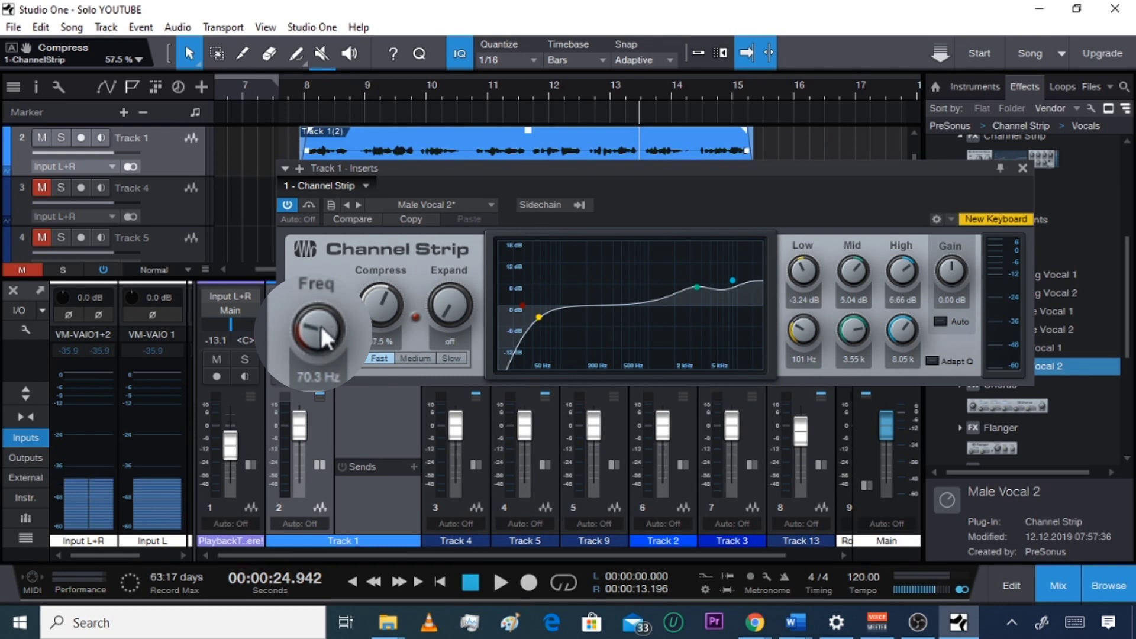
- While playing from bar 8, set Track 1's low cut to 80.7 Hz and Compress to 68.0%
{"action": "left_click", "coordinate": [301, 87]}
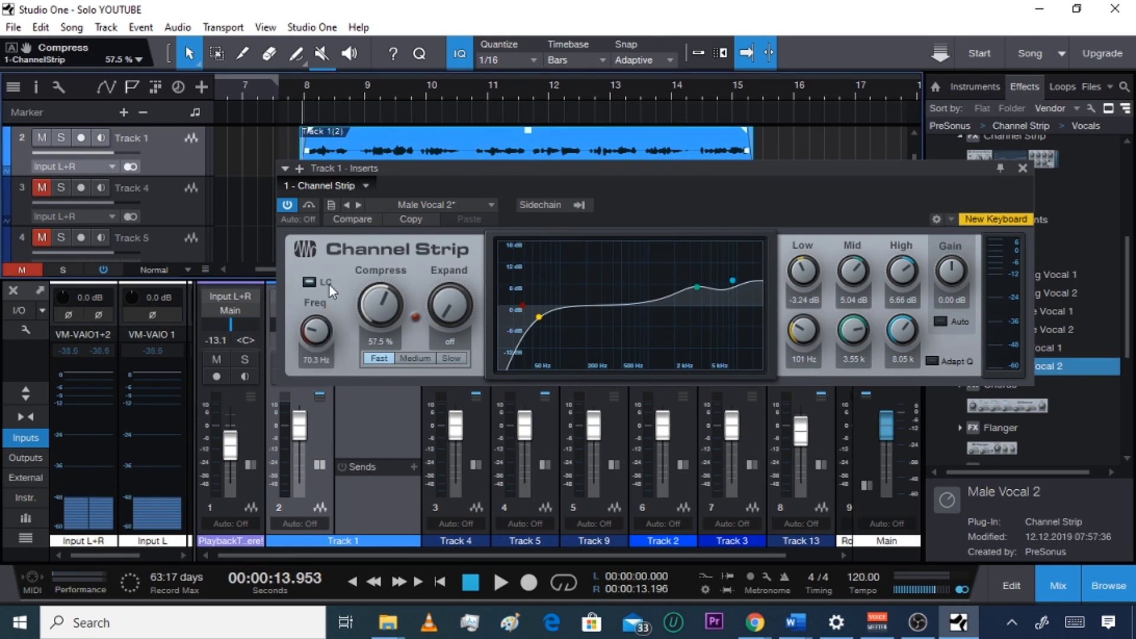
{"action": "key", "text": "space"}
{"action": "left_click_drag", "start_coordinate": [319, 337], "coordinate": [391, 241]}
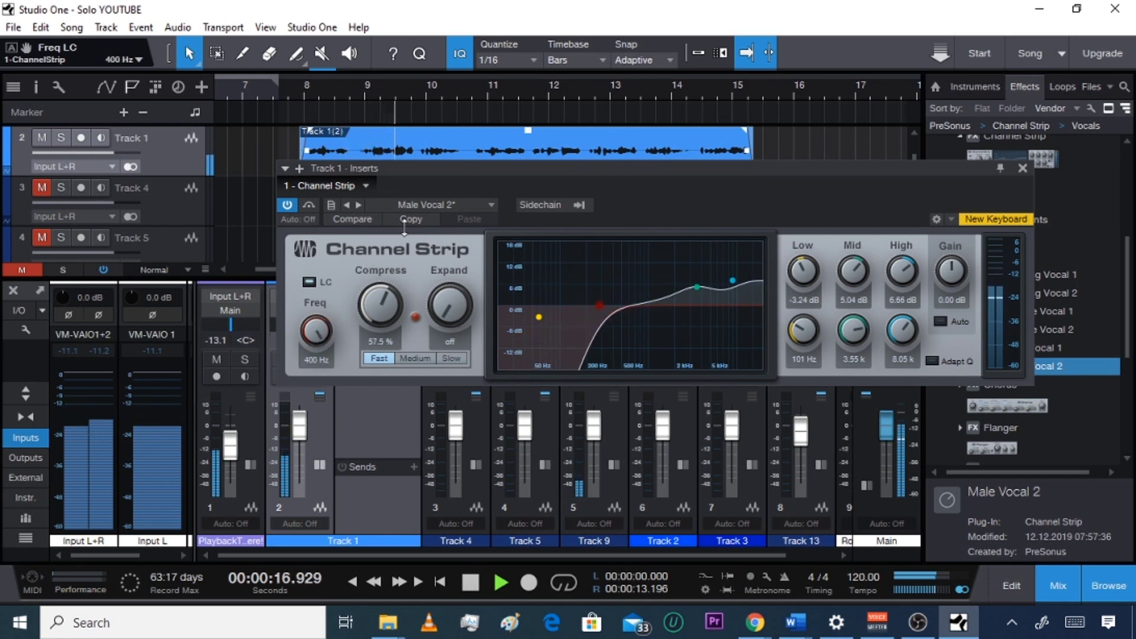
{"action": "left_click_drag", "start_coordinate": [394, 245], "coordinate": [335, 339]}
{"action": "key", "text": "space"}
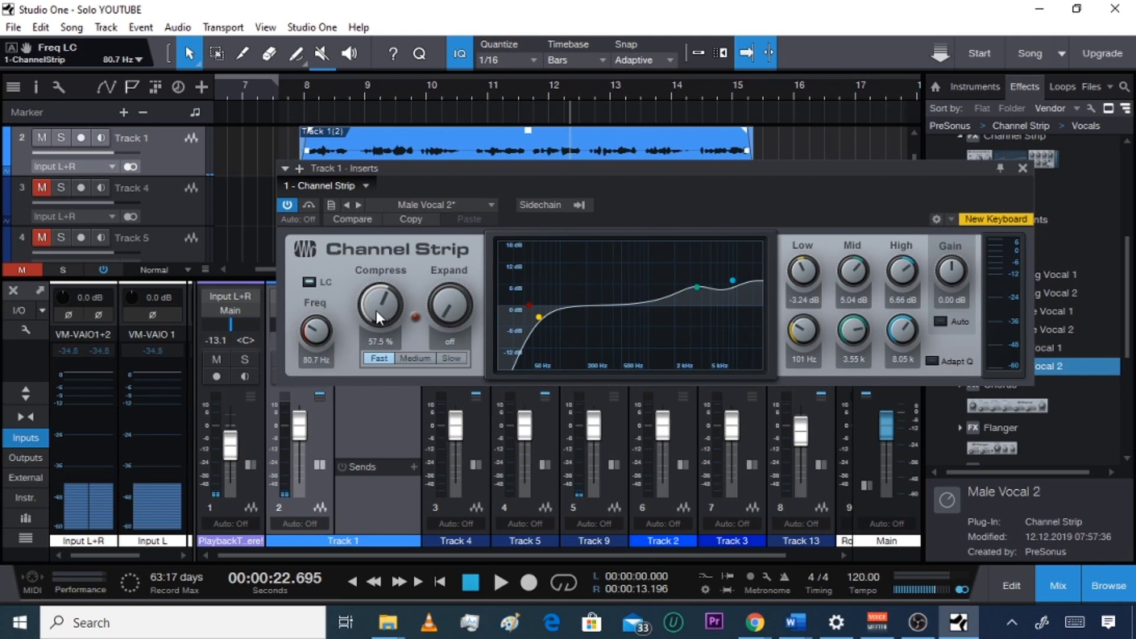
{"action": "key", "text": "space"}
{"action": "left_click_drag", "start_coordinate": [376, 311], "coordinate": [379, 297]}
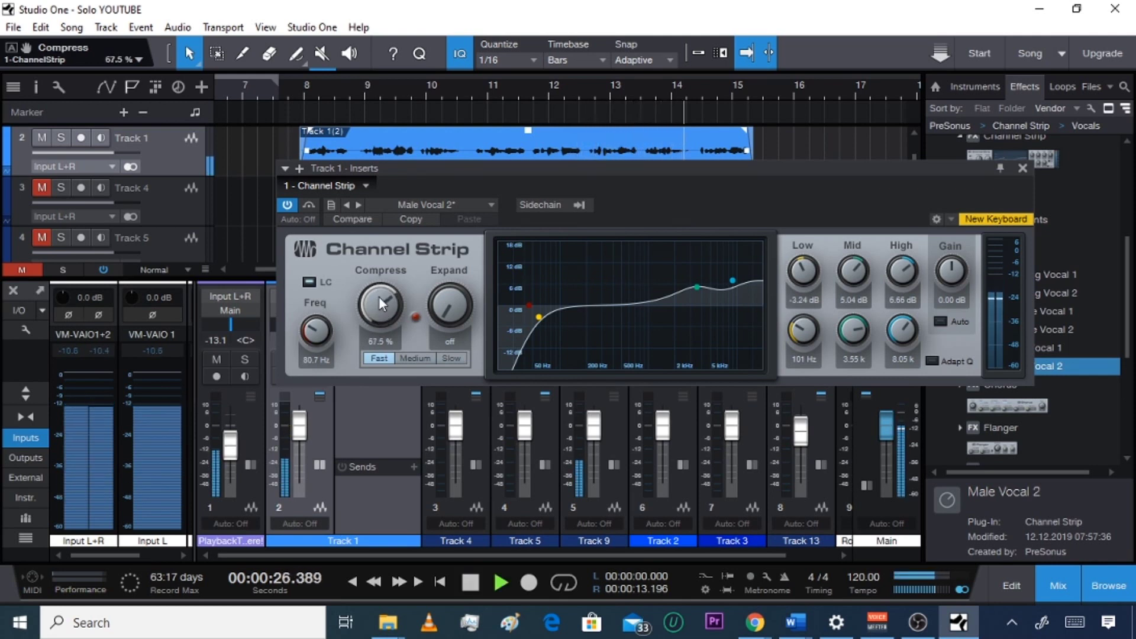
{"action": "key", "text": "space"}
{"action": "left_click", "coordinate": [305, 83]}
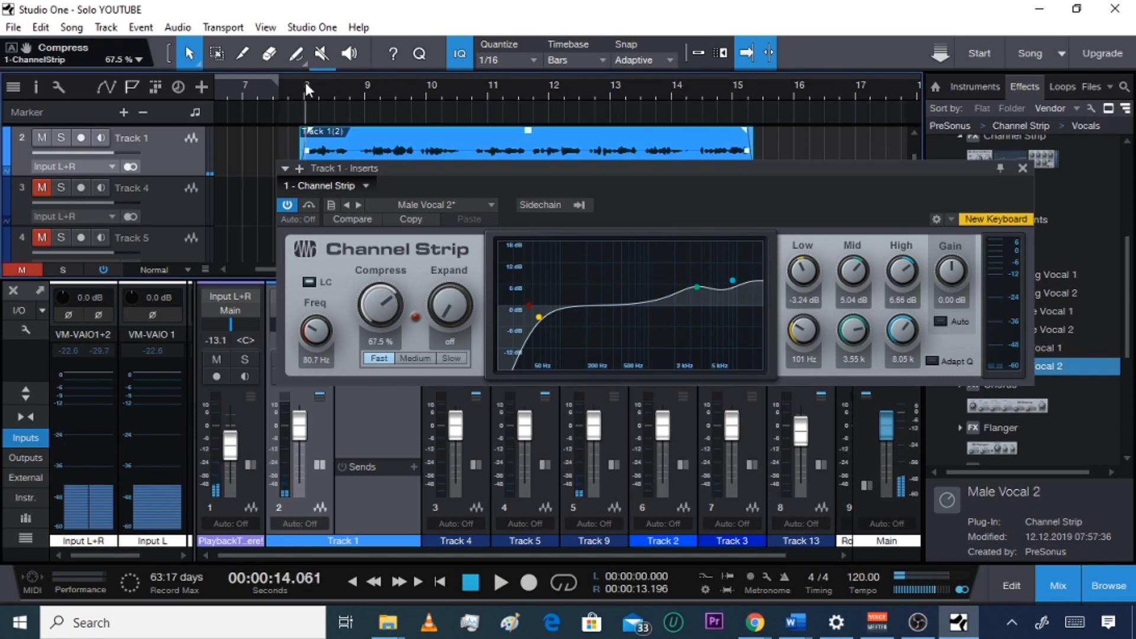
{"action": "key", "text": "space"}
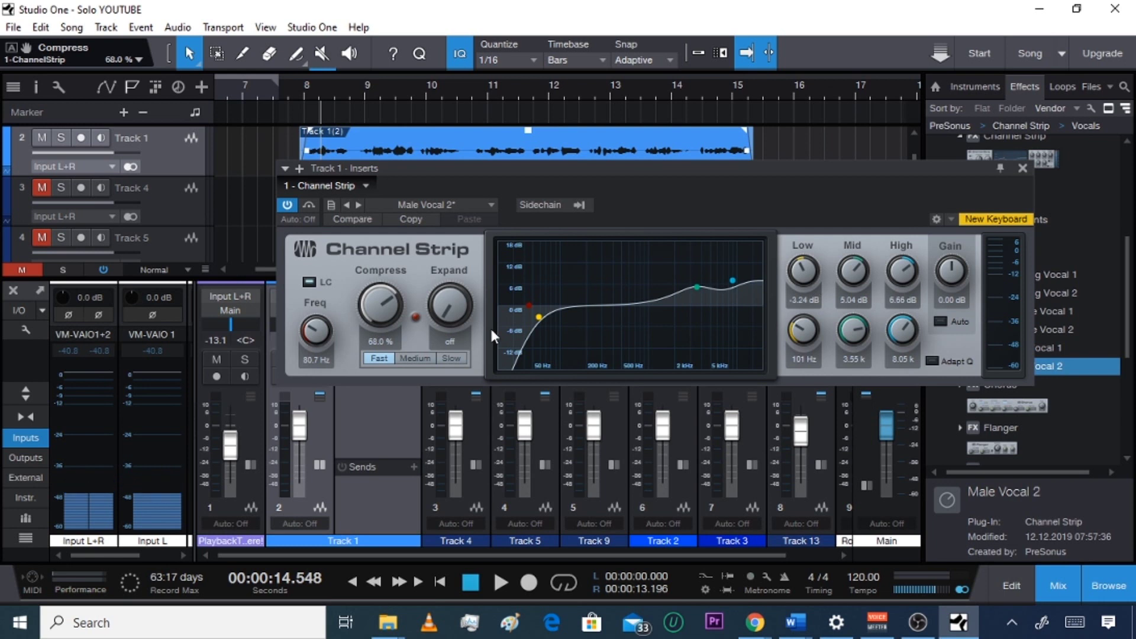
- Cut the low EQ band and boost the mid and high bands, auditioning each change
{"action": "mouse_move", "coordinate": [511, 316]}
{"action": "left_mouse_down"}
{"action": "mouse_move", "coordinate": [524, 329]}
{"action": "mouse_move", "coordinate": [498, 319]}
{"action": "mouse_move", "coordinate": [524, 329]}
{"action": "mouse_move", "coordinate": [552, 368]}
{"action": "mouse_move", "coordinate": [601, 351]}
{"action": "mouse_move", "coordinate": [694, 366]}
{"action": "mouse_move", "coordinate": [626, 208]}
{"action": "mouse_move", "coordinate": [527, 203]}
{"action": "mouse_move", "coordinate": [520, 325]}
{"action": "mouse_move", "coordinate": [528, 316]}
{"action": "left_mouse_up"}
{"action": "key", "text": "space"}
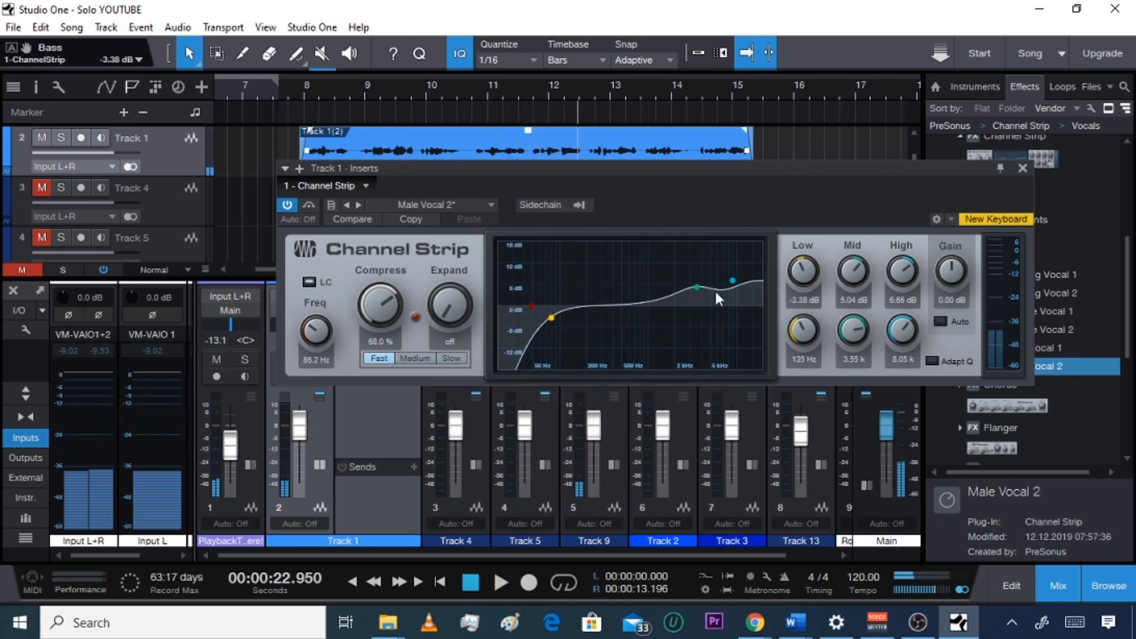
{"action": "left_click_drag", "start_coordinate": [740, 264], "coordinate": [683, 326]}
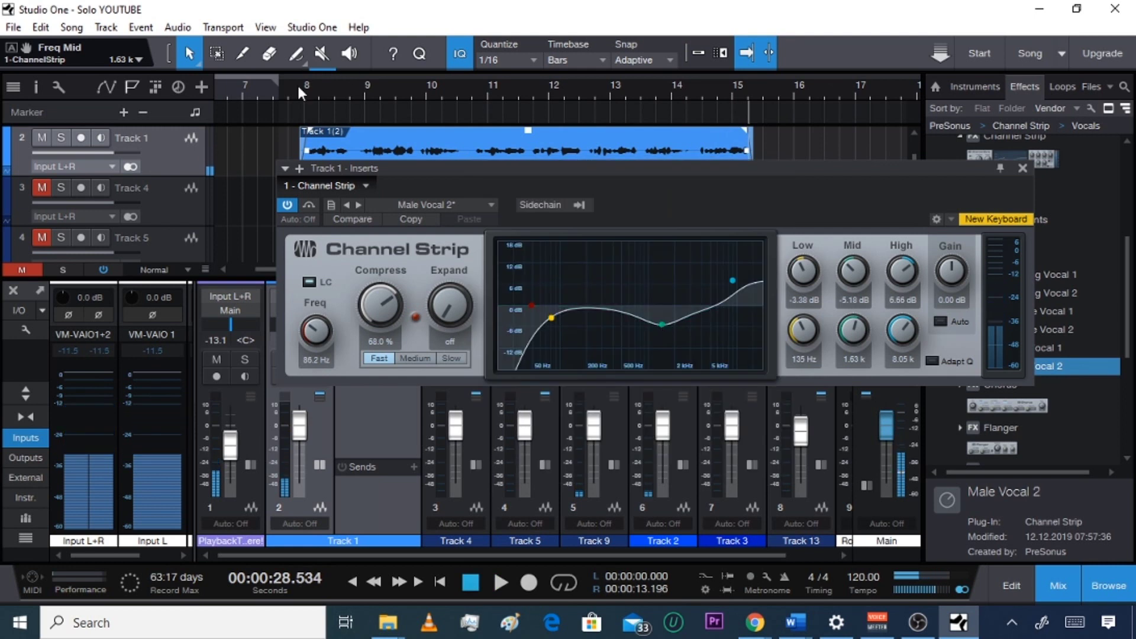
{"action": "key", "text": "space"}
{"action": "left_click_drag", "start_coordinate": [664, 325], "coordinate": [677, 297]}
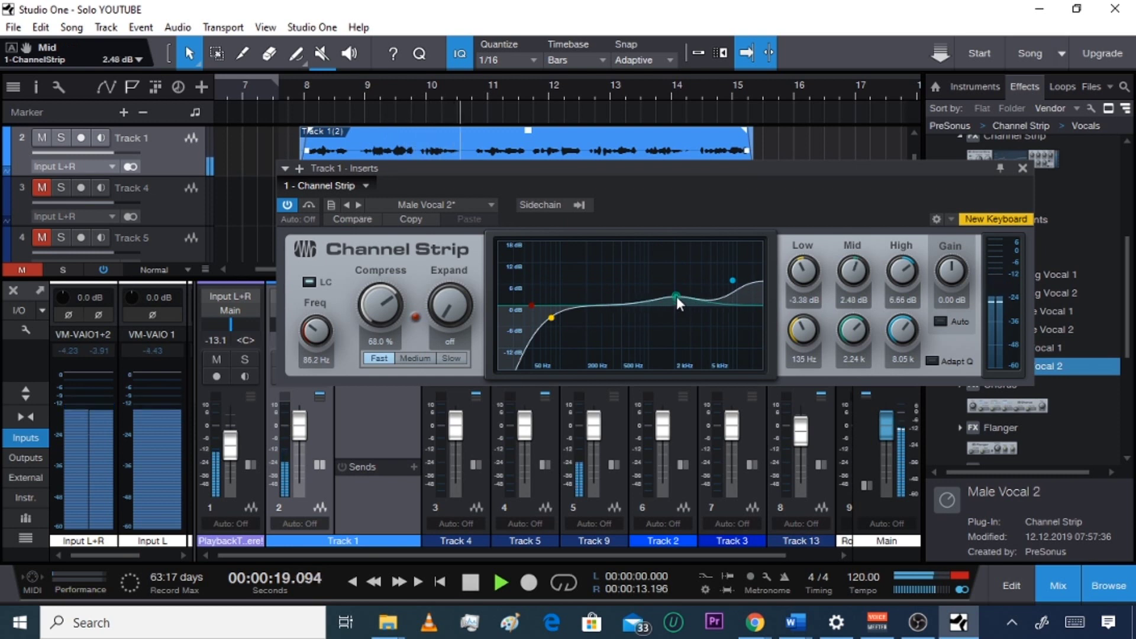
{"action": "key", "text": "space"}
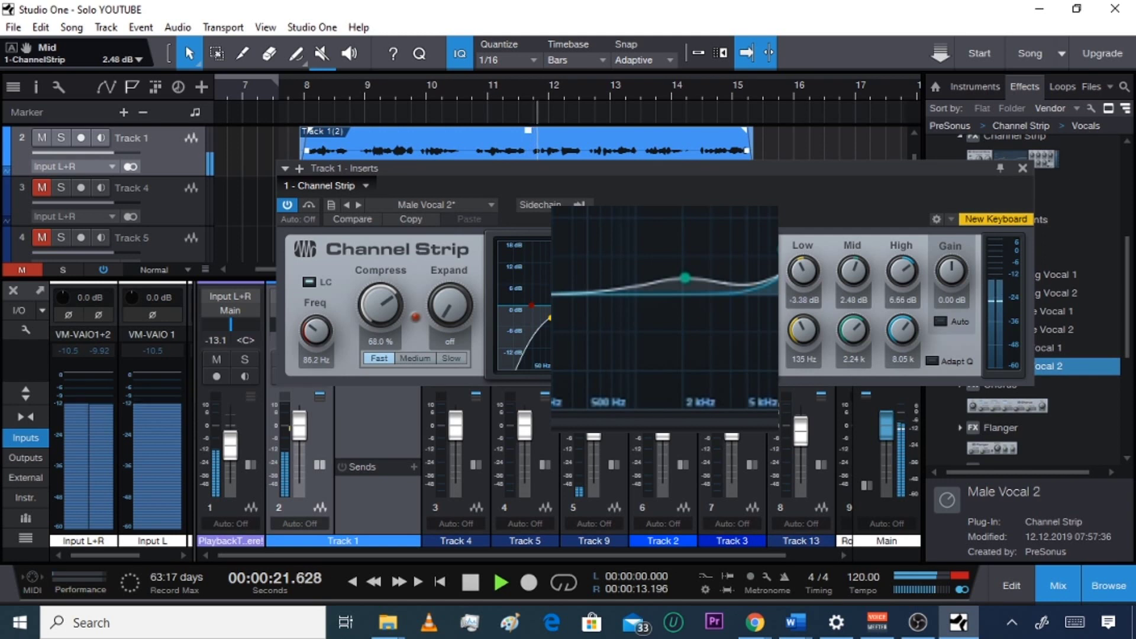
{"action": "left_click_drag", "start_coordinate": [767, 228], "coordinate": [732, 292]}
{"action": "key", "text": "space"}
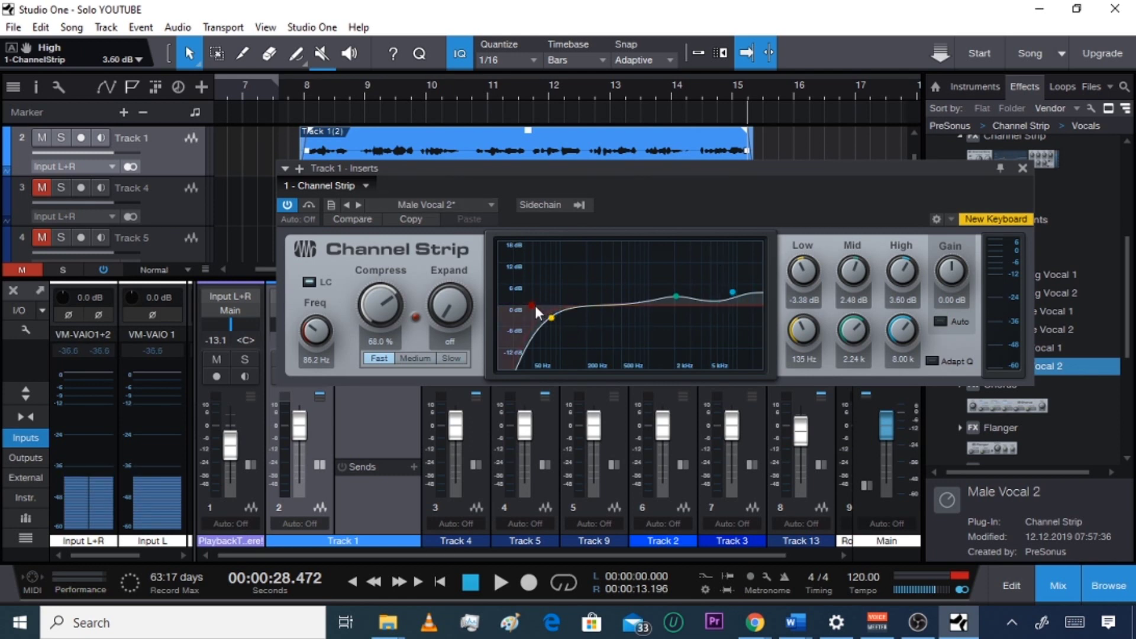
- Reload the Male Vocal 2 preset on Track 1's Channel Strip and close the editor
{"action": "left_click_drag", "start_coordinate": [530, 303], "coordinate": [524, 236]}
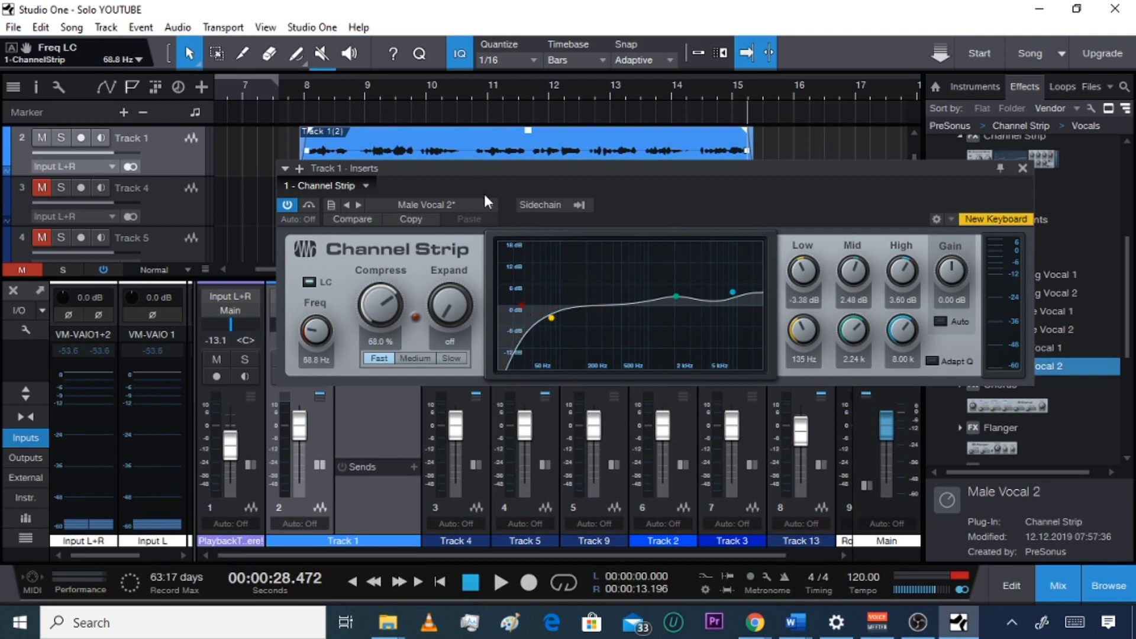
{"action": "left_click", "coordinate": [467, 206]}
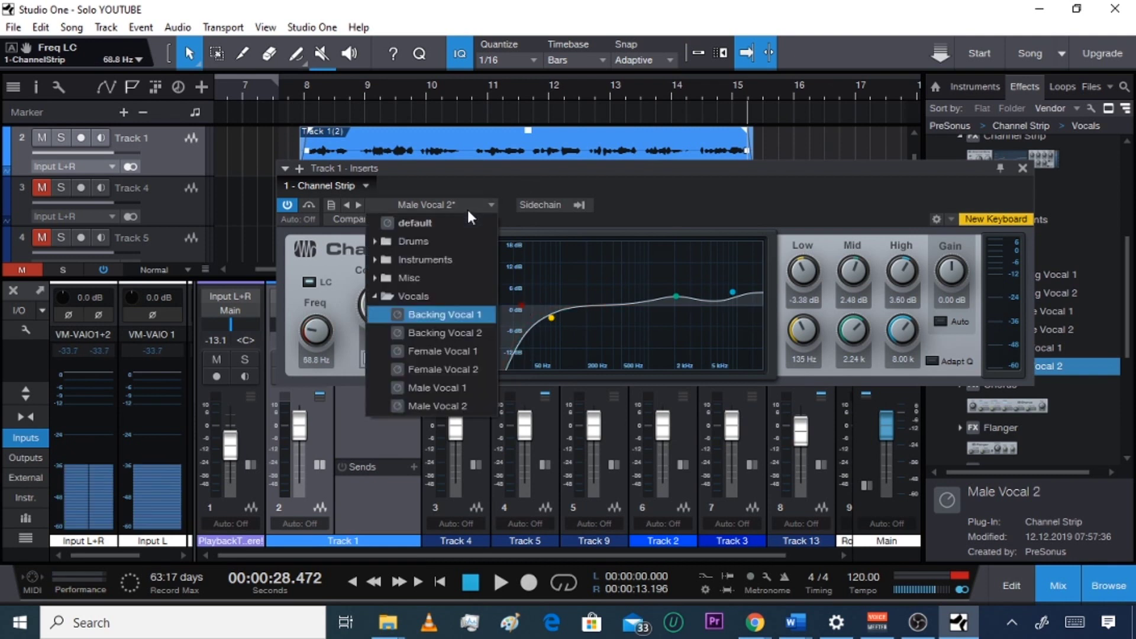
{"action": "left_click", "coordinate": [443, 406]}
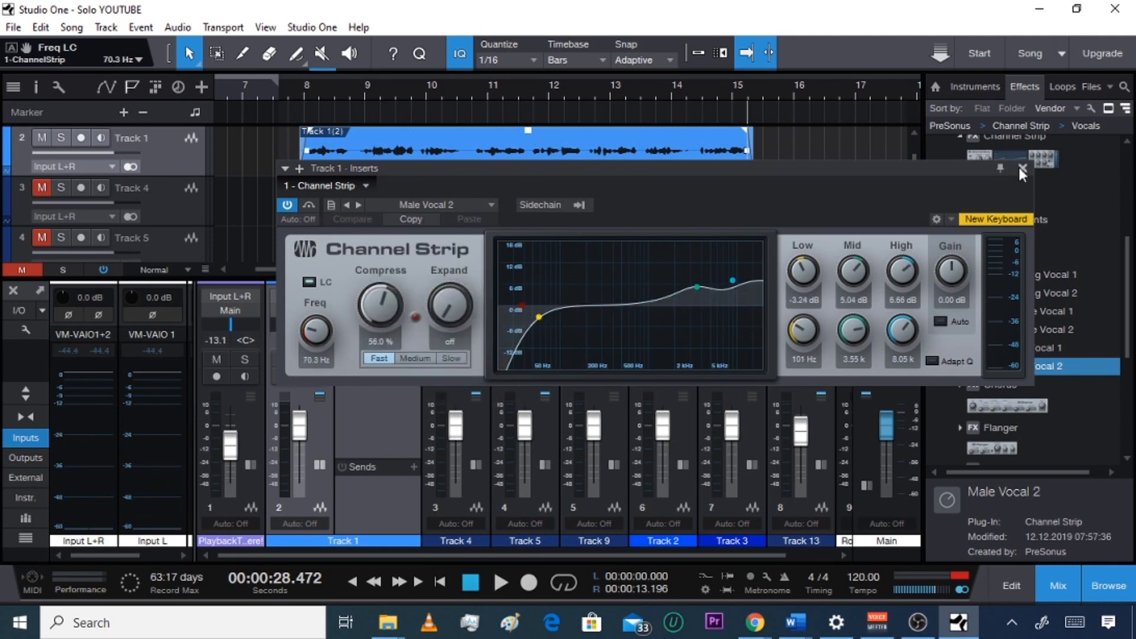
{"action": "left_click", "coordinate": [1019, 169]}
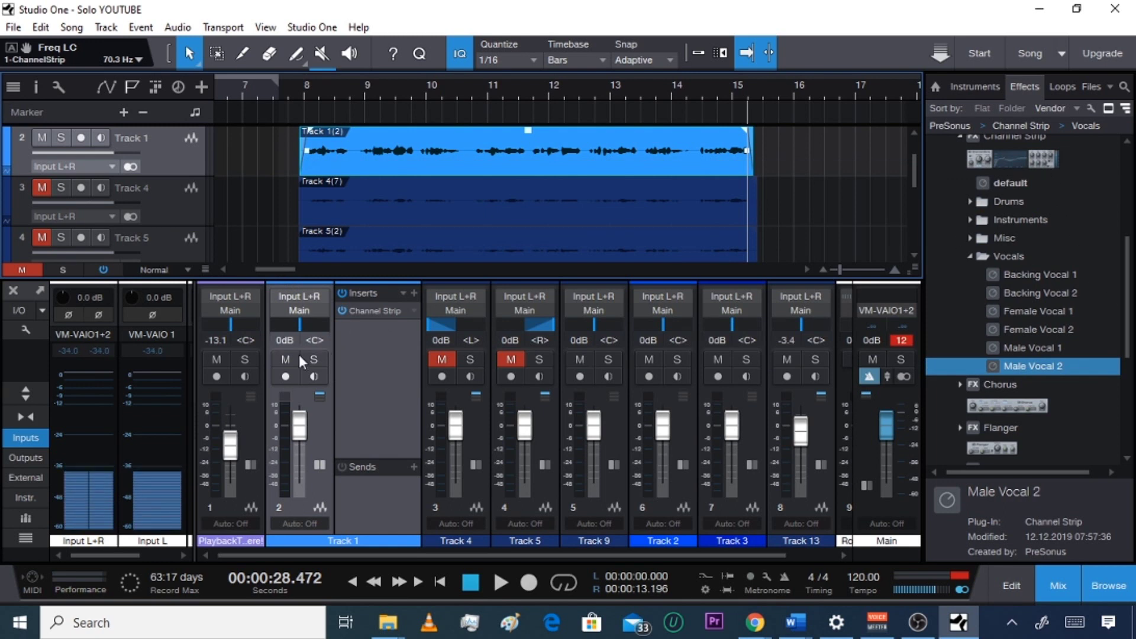
- Unmute the doubled vocals on Tracks 4 and 5 and expand the Chorus presets
{"action": "left_click", "coordinate": [176, 218]}
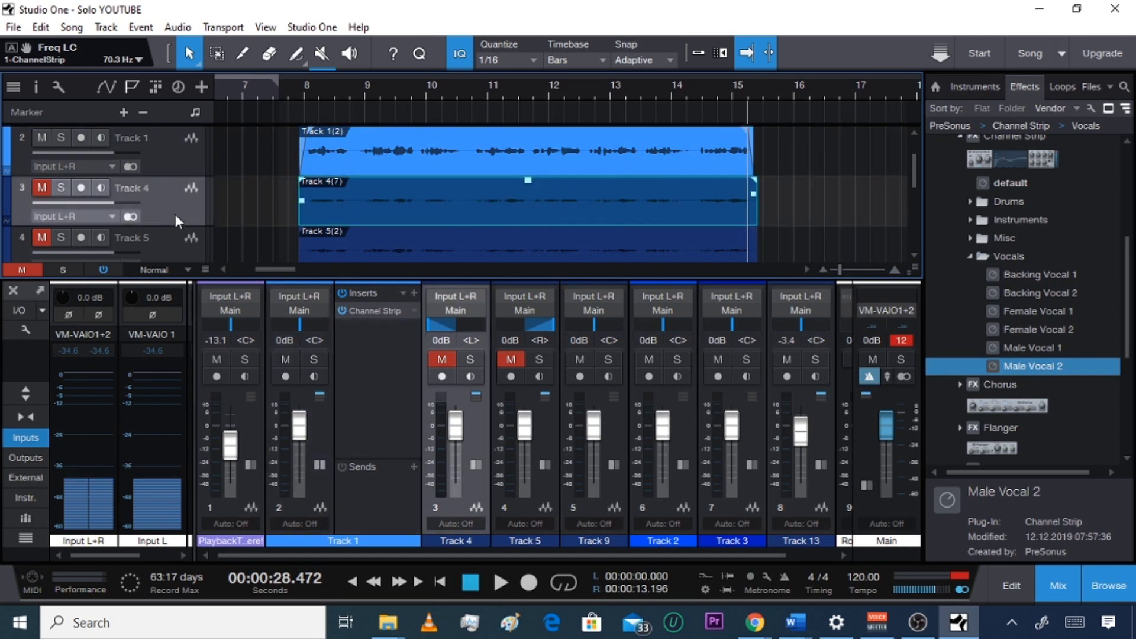
{"action": "left_click", "coordinate": [177, 245]}
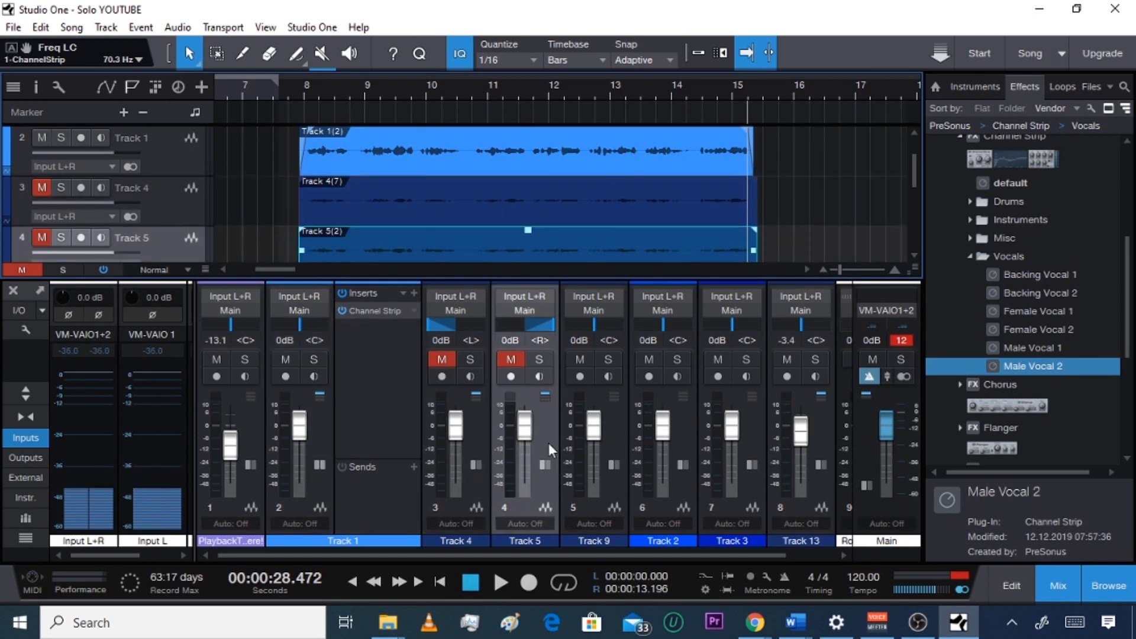
{"action": "left_click", "coordinate": [443, 360]}
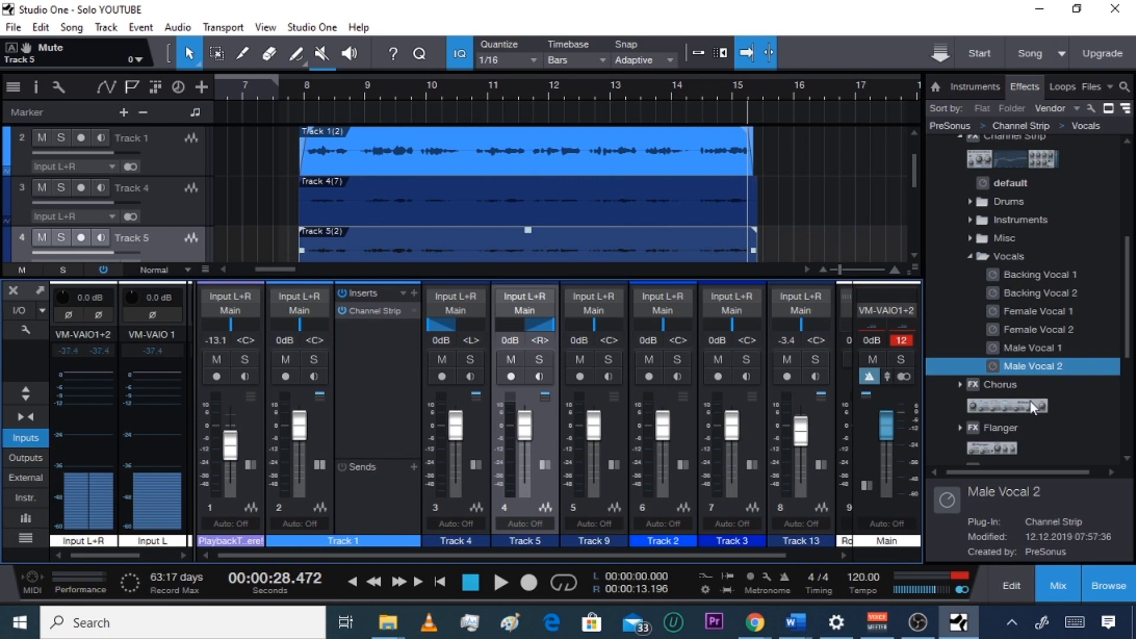
{"action": "double_click", "coordinate": [1010, 407]}
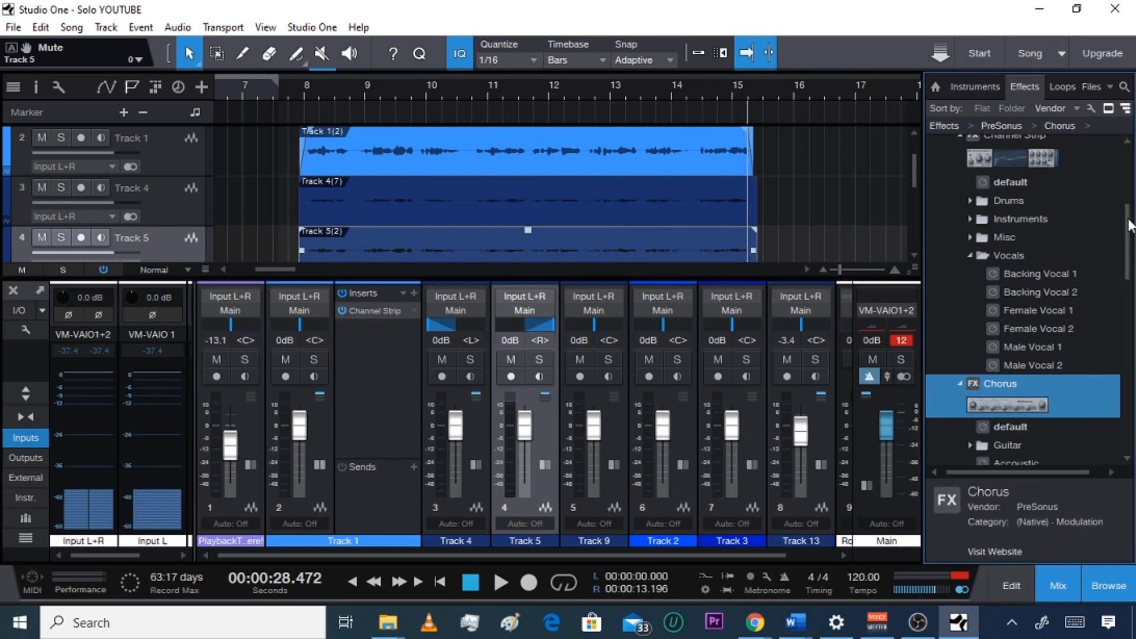
{"action": "scroll", "coordinate": [1130, 225], "scroll_direction": "down", "scroll_amount": 5}
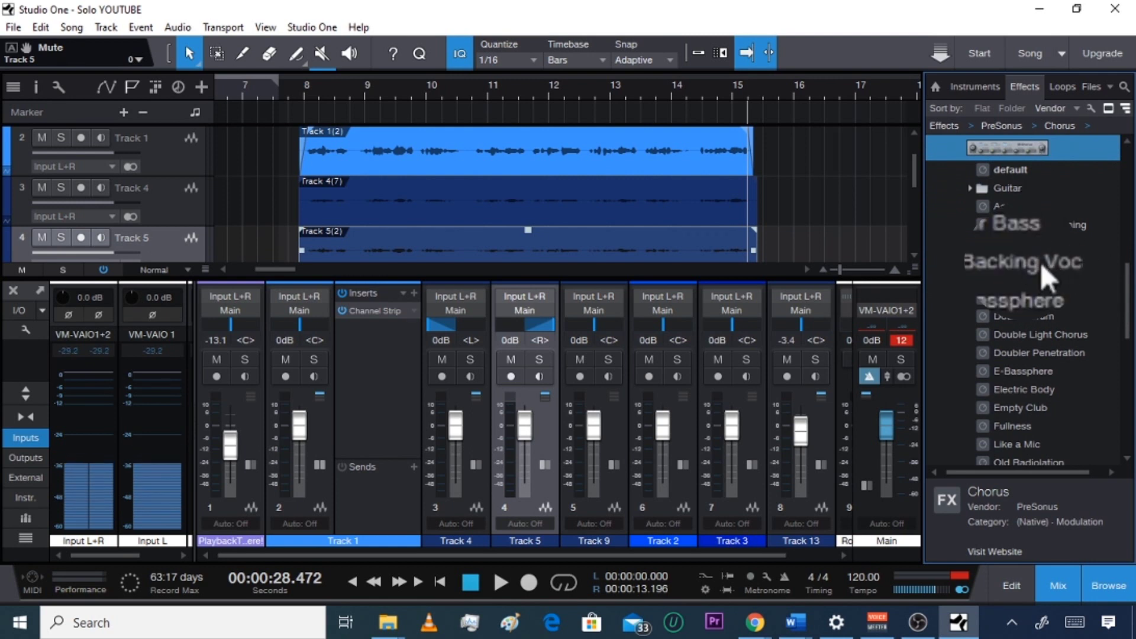
- Add the Chorus 'Backing Vocals' preset to Tracks 4 and 5 and show their inserts
{"action": "left_click_drag", "start_coordinate": [1040, 261], "coordinate": [467, 423]}
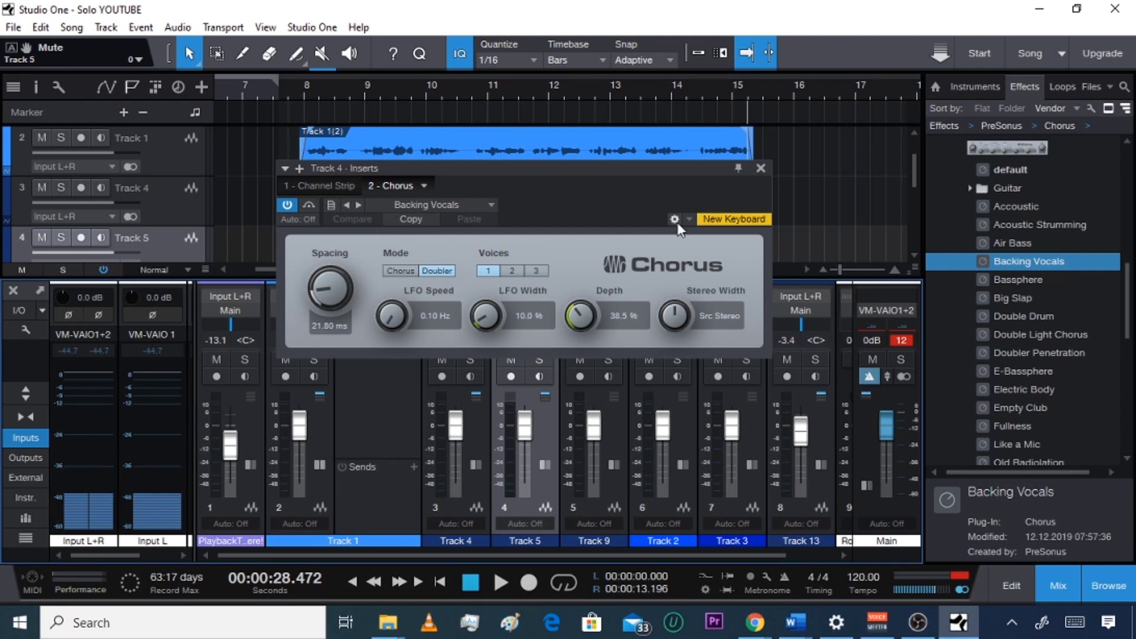
{"action": "left_click", "coordinate": [761, 168]}
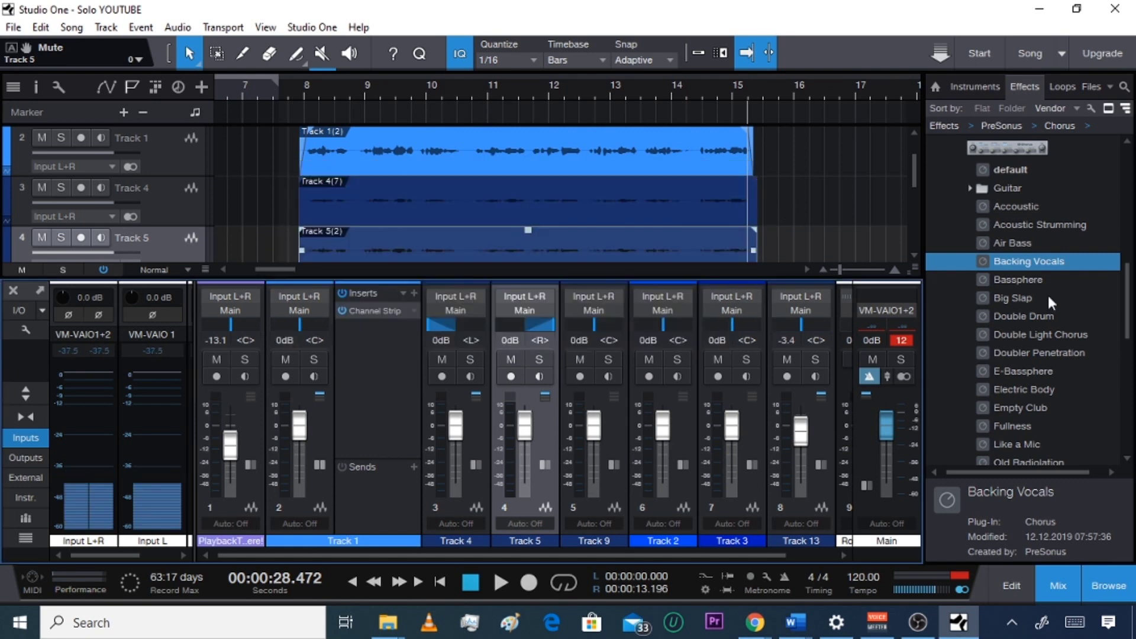
{"action": "left_click_drag", "start_coordinate": [1070, 265], "coordinate": [539, 417]}
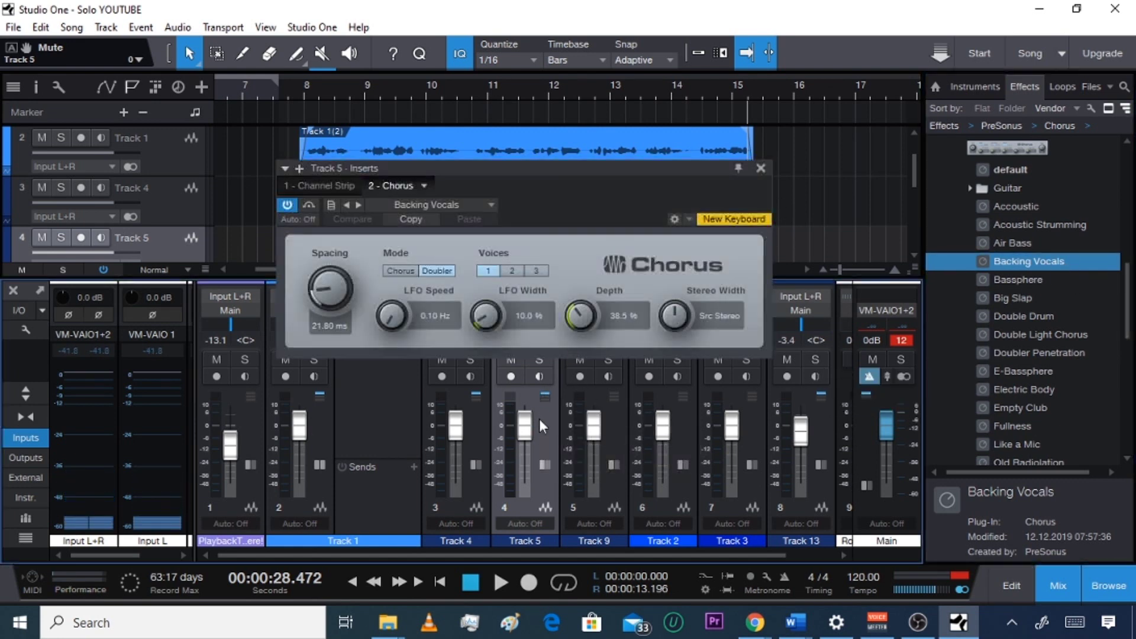
{"action": "left_click", "coordinate": [761, 168]}
{"action": "left_click", "coordinate": [472, 423]}
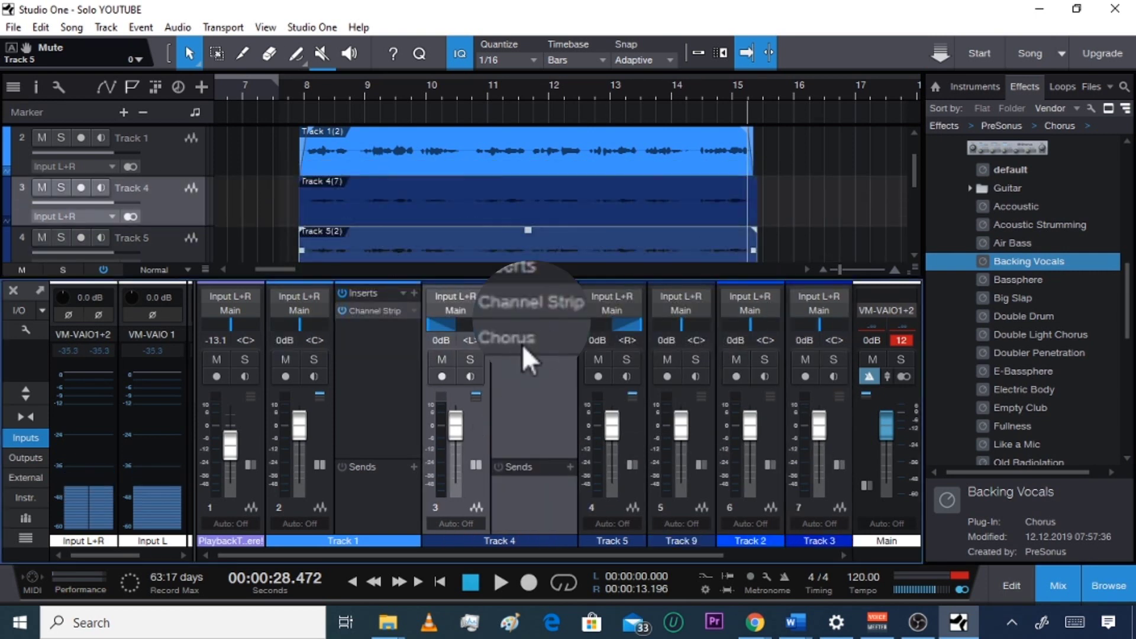
{"action": "left_click", "coordinate": [632, 423]}
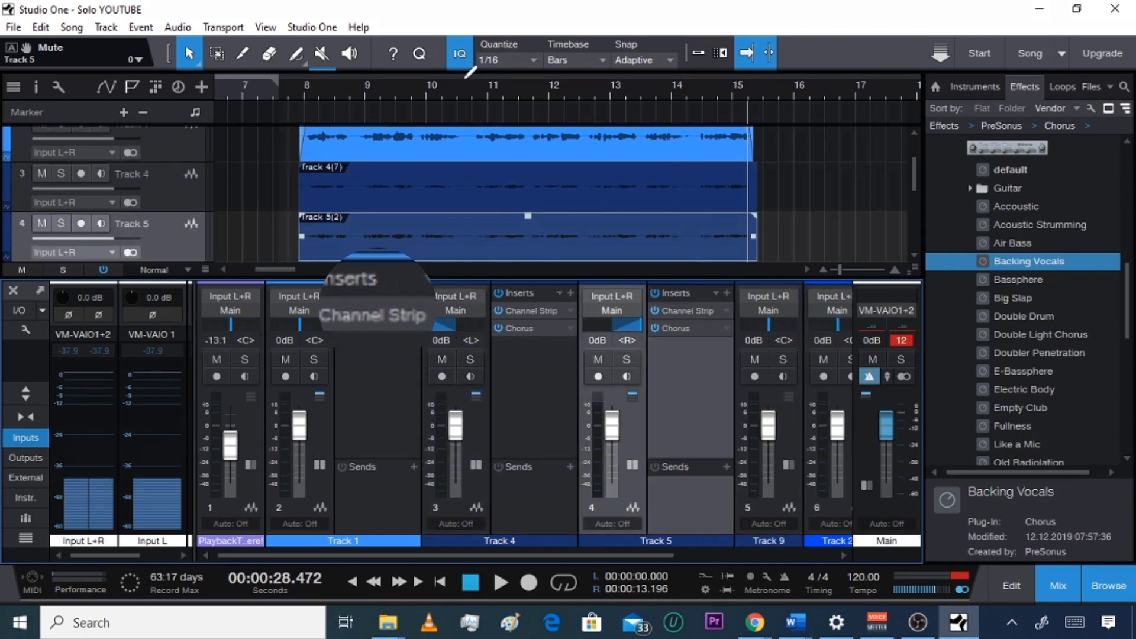
- Play the doubles back from just before bar 8, then return to the PreSonus effects list
{"action": "left_click", "coordinate": [295, 88]}
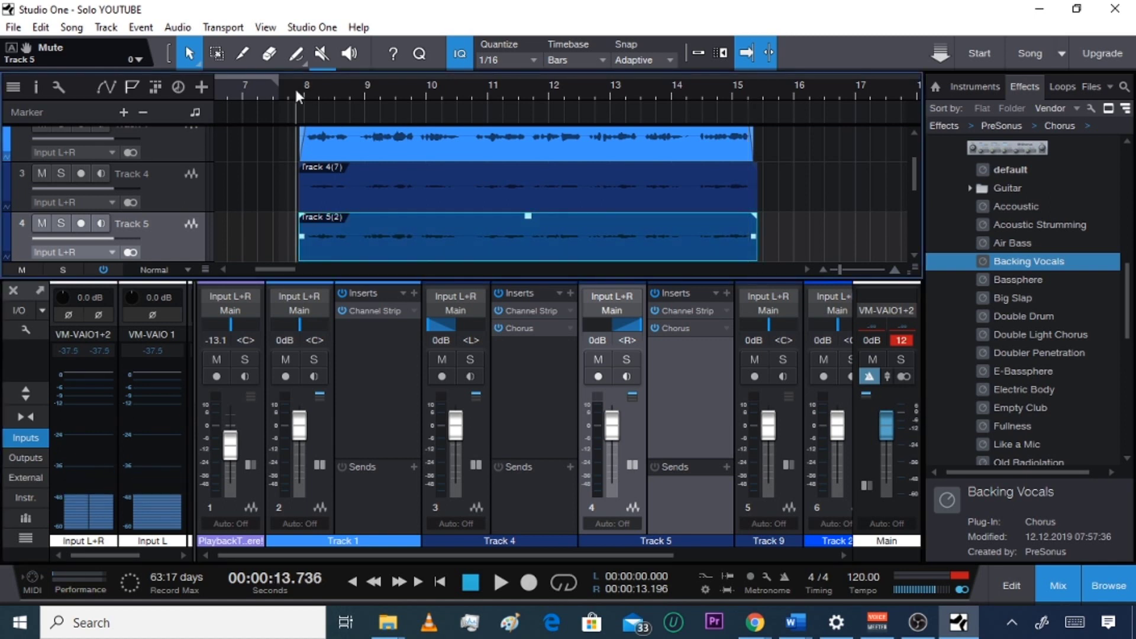
{"action": "key", "text": "space"}
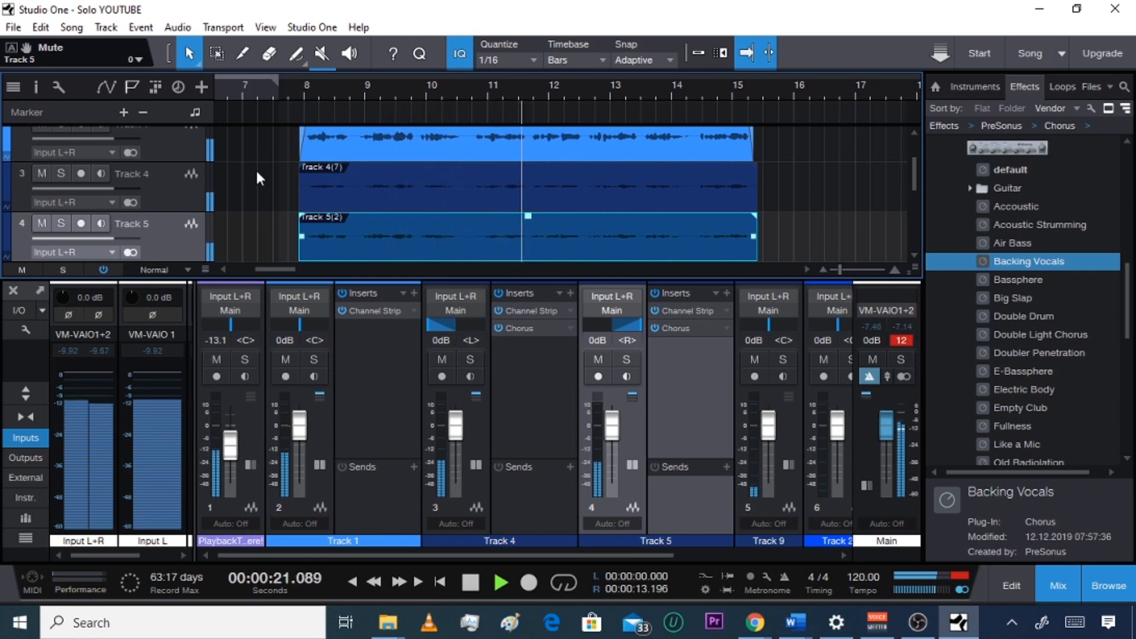
{"action": "key", "text": "space"}
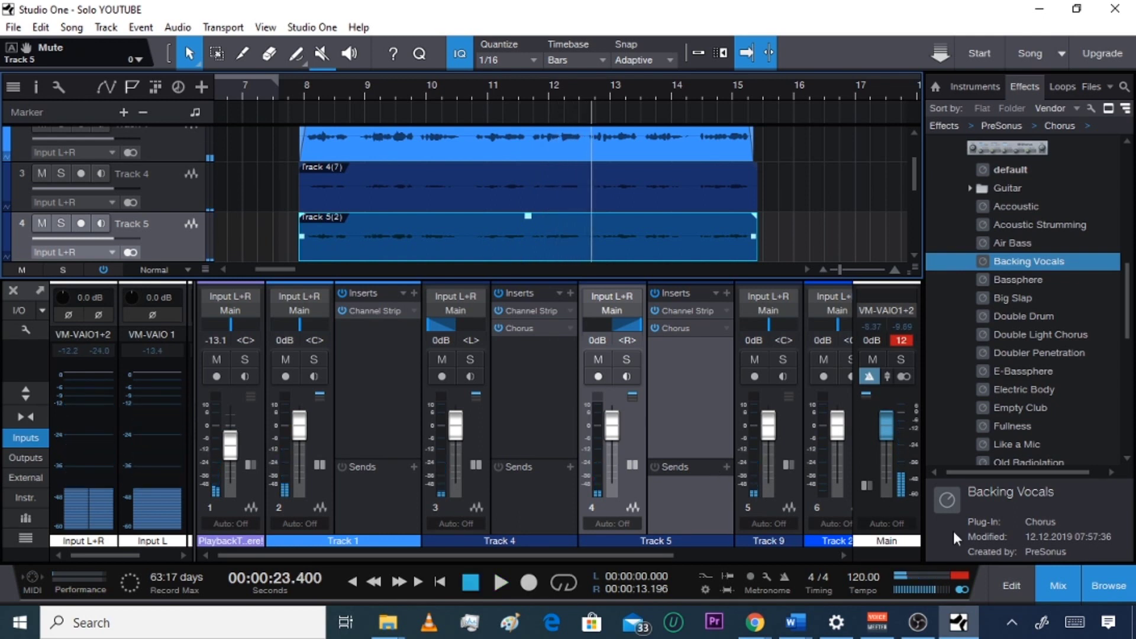
{"action": "left_click", "coordinate": [1006, 126]}
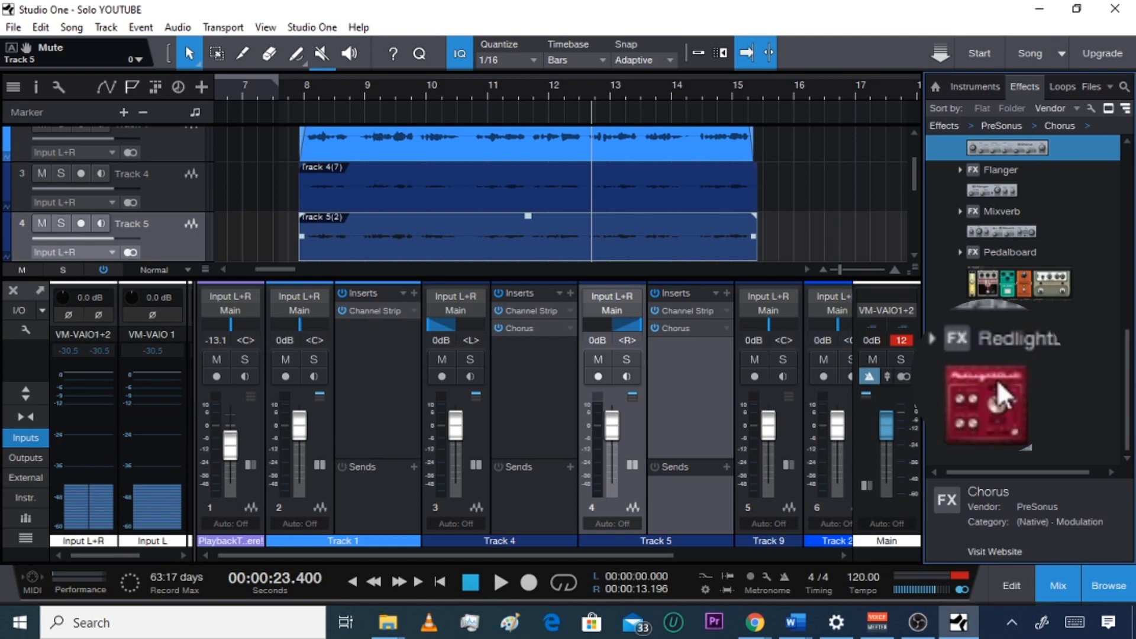
- Add RedlightDist to Track 1 and lower its output to about -8 dB while playing from bar 8
{"action": "left_click_drag", "start_coordinate": [987, 391], "coordinate": [395, 357]}
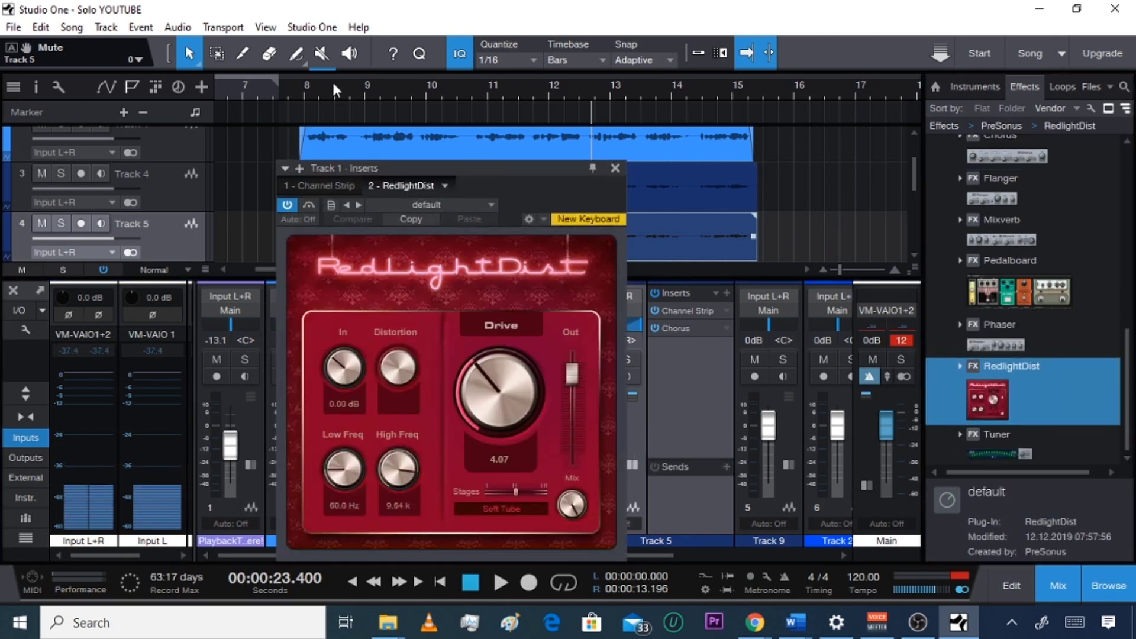
{"action": "left_click", "coordinate": [307, 86]}
{"action": "key", "text": "space"}
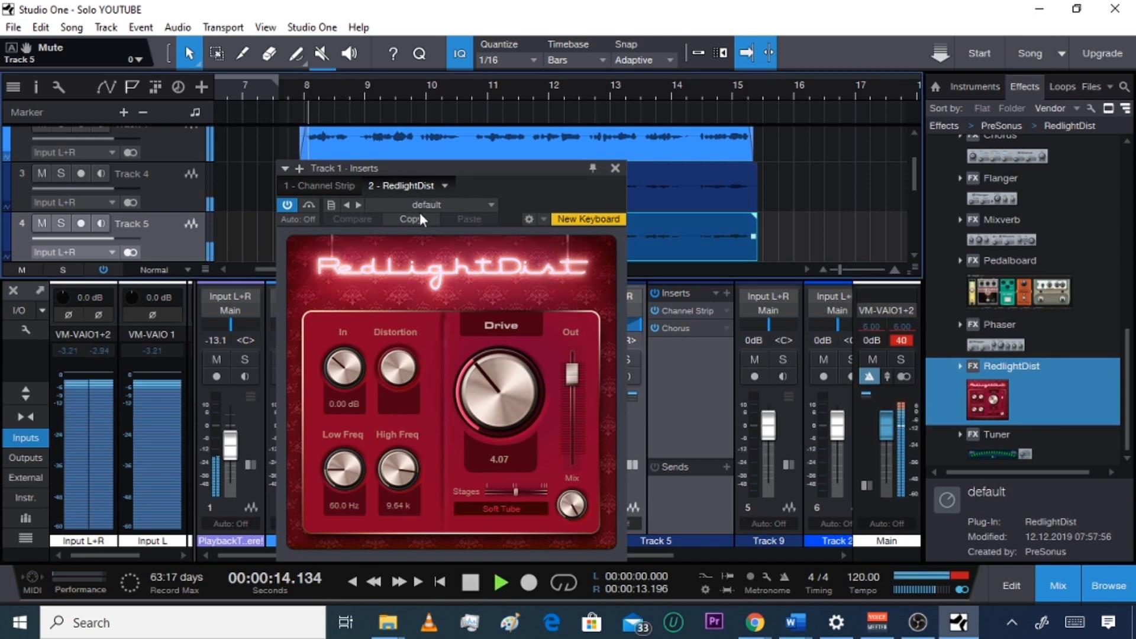
{"action": "left_click_drag", "start_coordinate": [573, 373], "coordinate": [574, 414]}
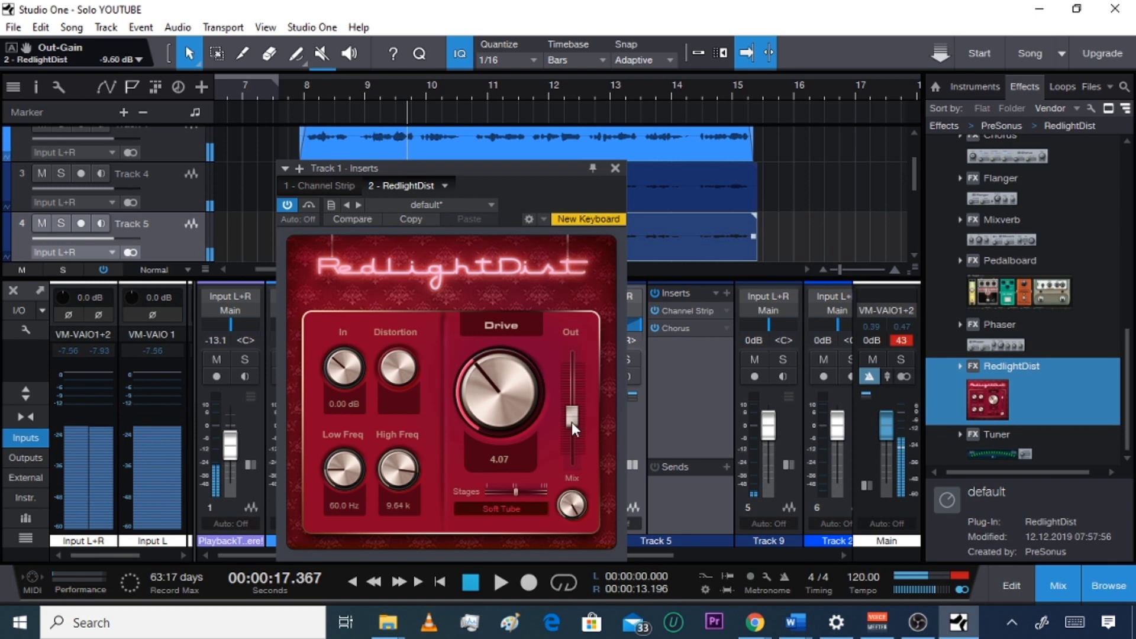
{"action": "mouse_move", "coordinate": [569, 424]}
{"action": "left_mouse_down"}
{"action": "mouse_move", "coordinate": [570, 410]}
{"action": "mouse_move", "coordinate": [570, 420]}
{"action": "left_mouse_up"}
{"action": "key", "text": "space"}
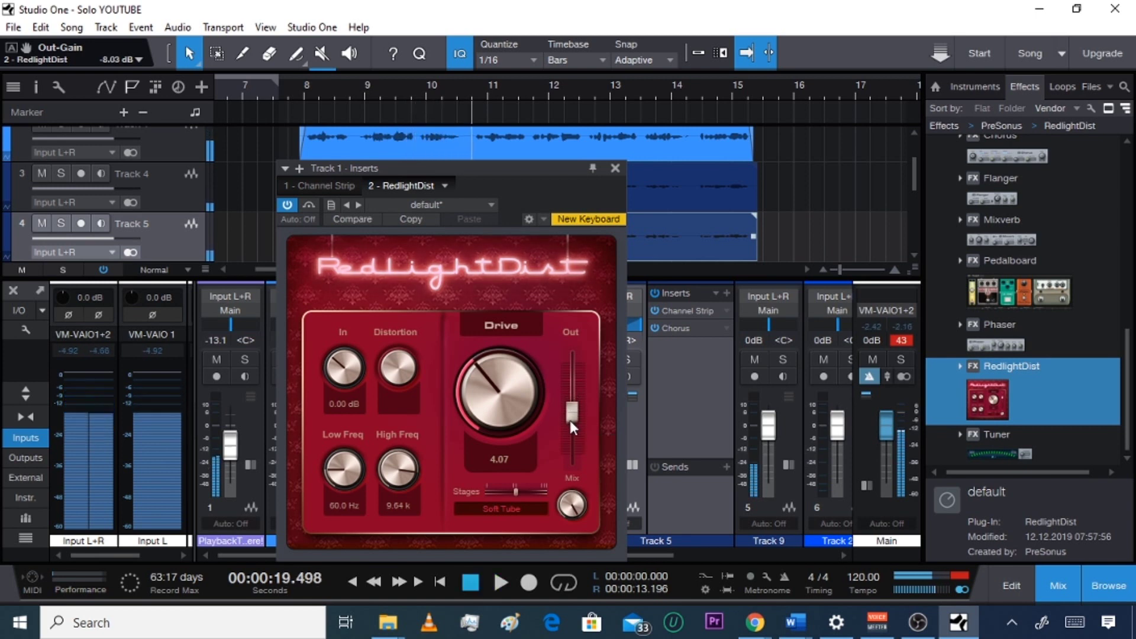
- Audition RedlightDist presets such as Broken BD - Mike, then remove the distortion from Track 1
{"action": "left_click", "coordinate": [417, 205]}
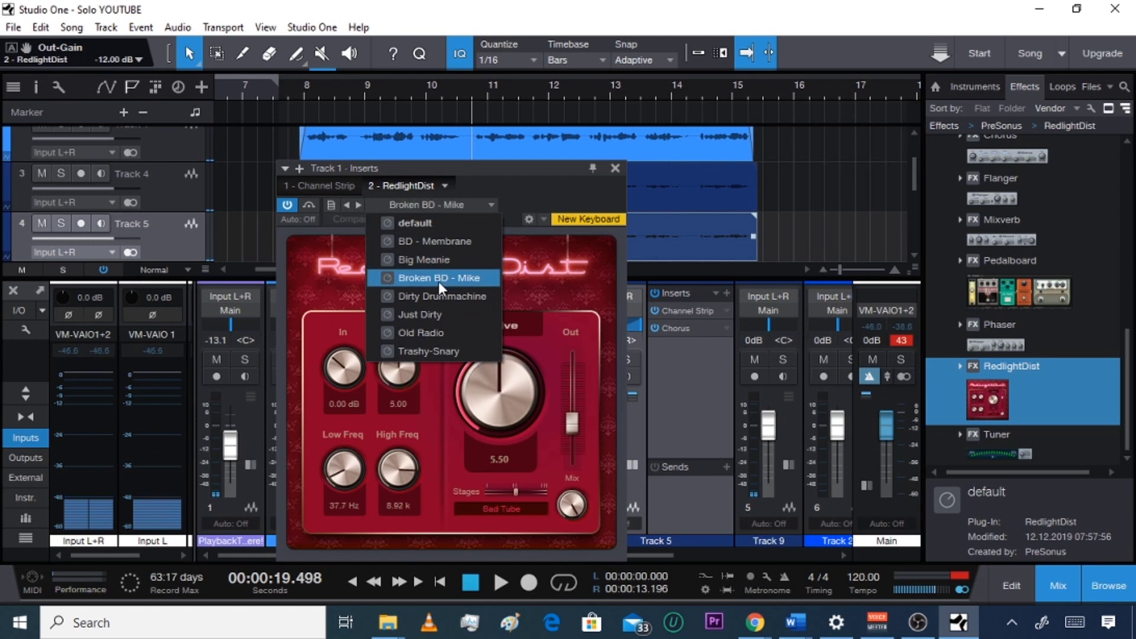
{"action": "left_click", "coordinate": [550, 197]}
{"action": "key", "text": "space"}
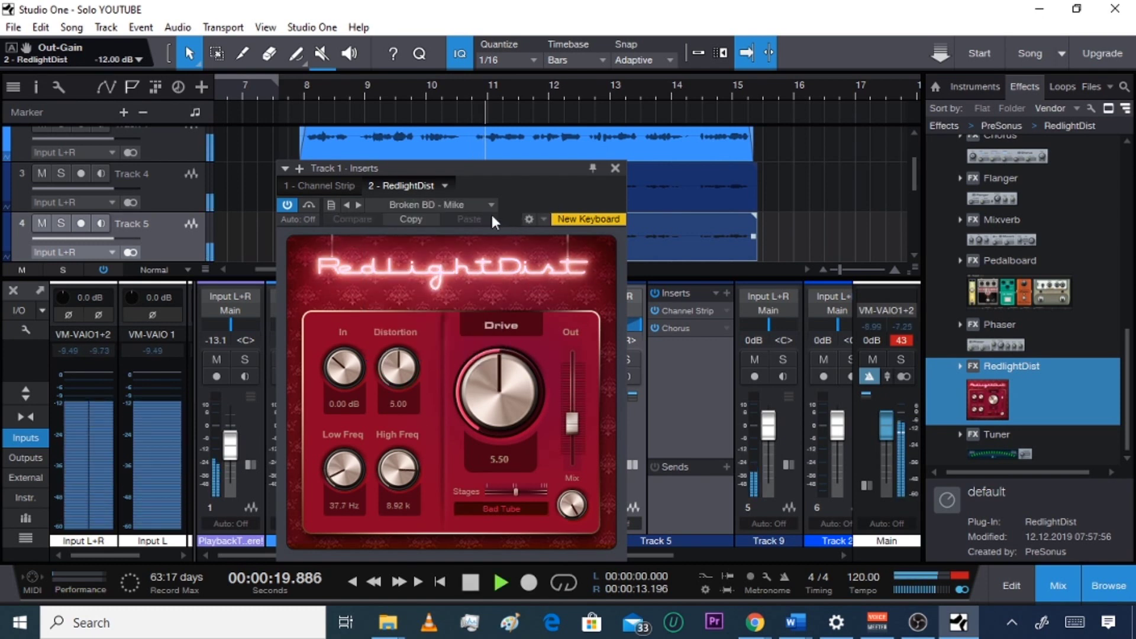
{"action": "left_click", "coordinate": [470, 204]}
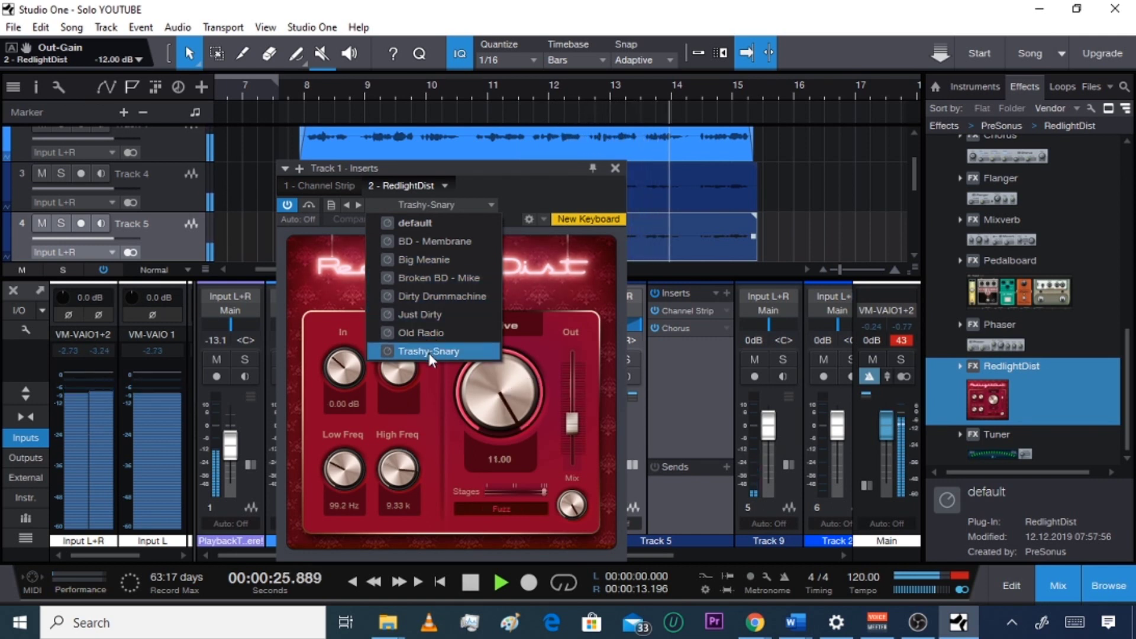
{"action": "left_click", "coordinate": [453, 317]}
{"action": "key", "text": "space"}
{"action": "left_click", "coordinate": [615, 168]}
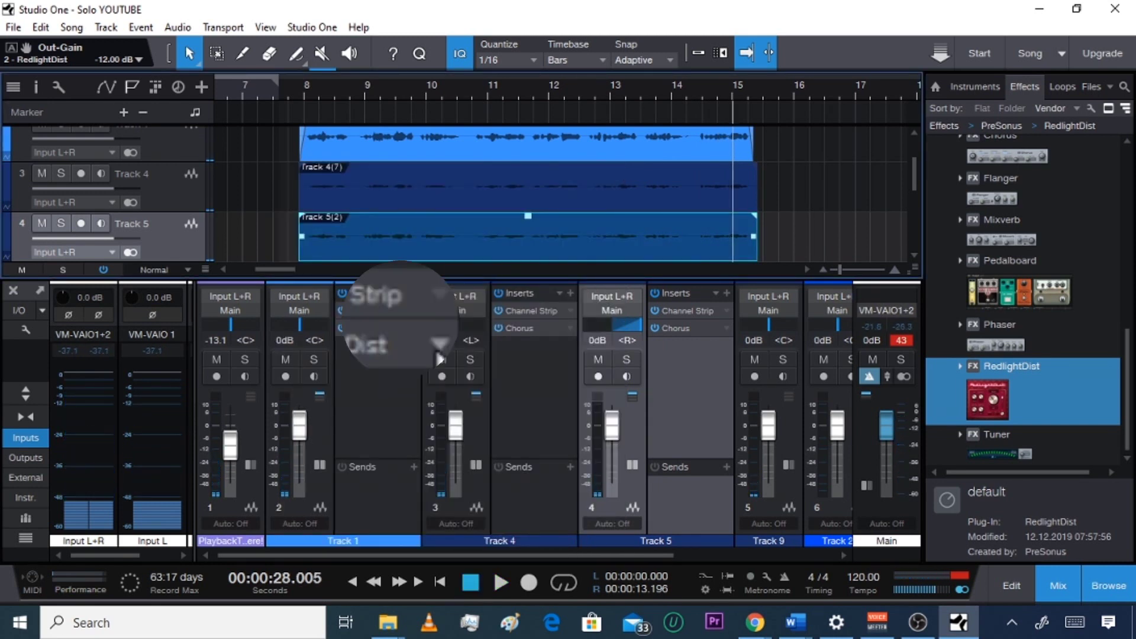
{"action": "left_click", "coordinate": [413, 328]}
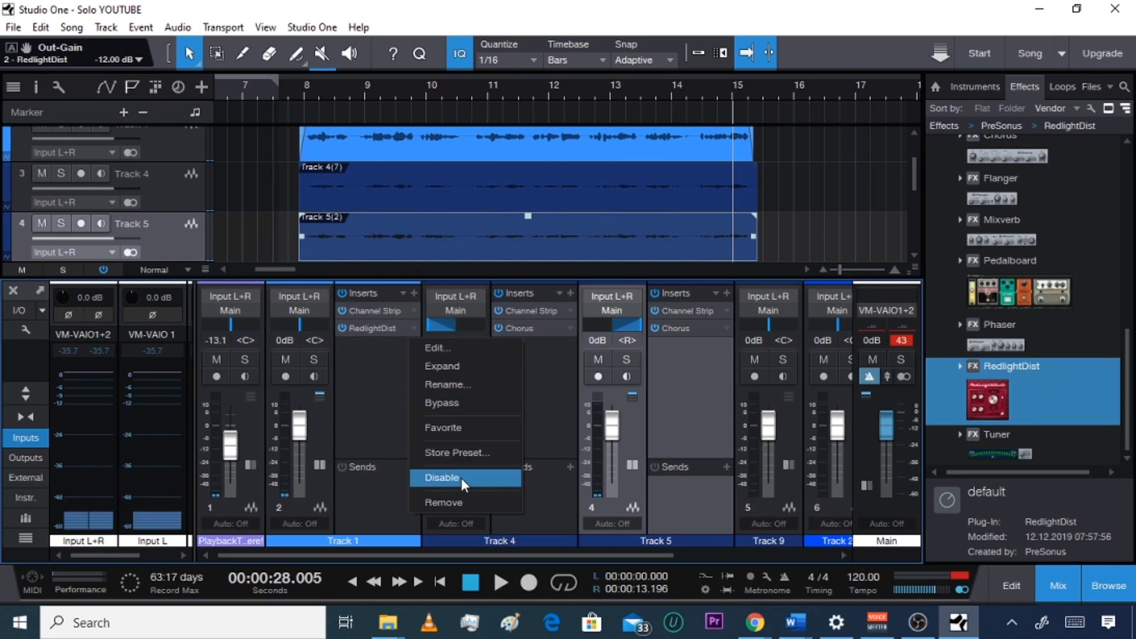
{"action": "left_click", "coordinate": [454, 503]}
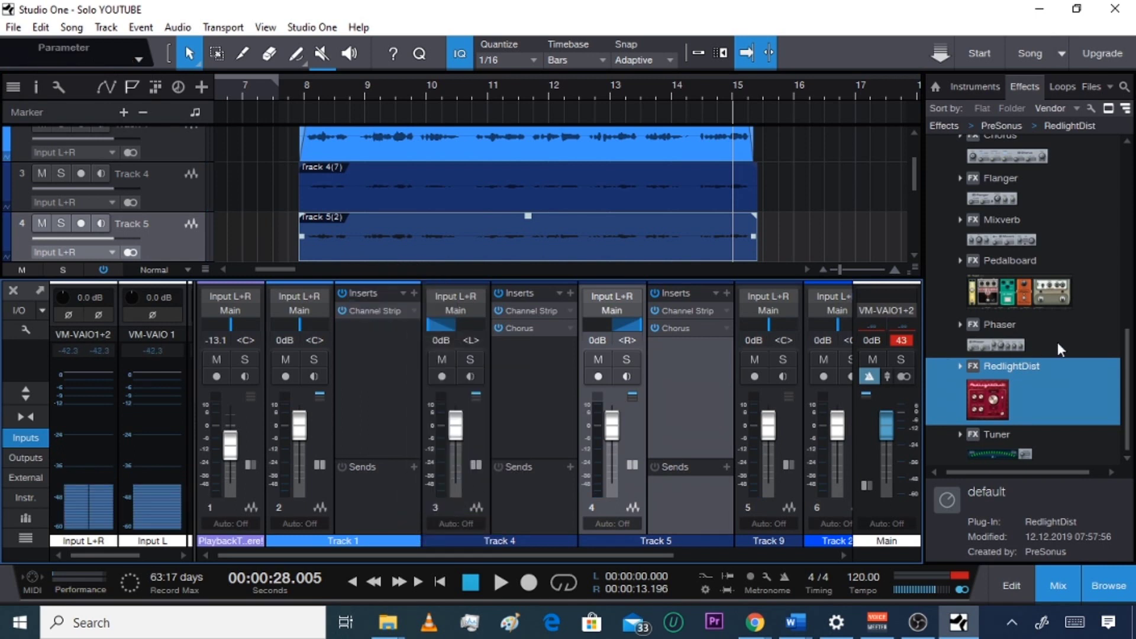
- Look through the Phaser presets, then expand Flanger and select its Slow Flange preset
{"action": "double_click", "coordinate": [1013, 343]}
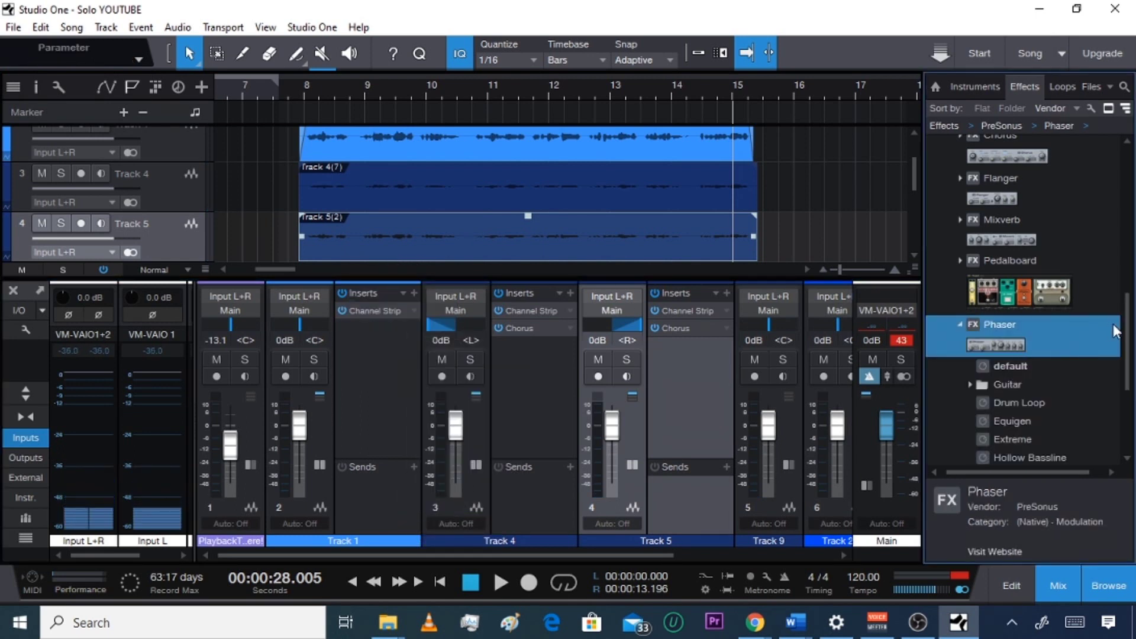
{"action": "scroll", "coordinate": [1132, 333], "scroll_direction": "down", "scroll_amount": 3}
{"action": "double_click", "coordinate": [1006, 204]}
{"action": "scroll", "coordinate": [1131, 372], "scroll_direction": "up", "scroll_amount": 5}
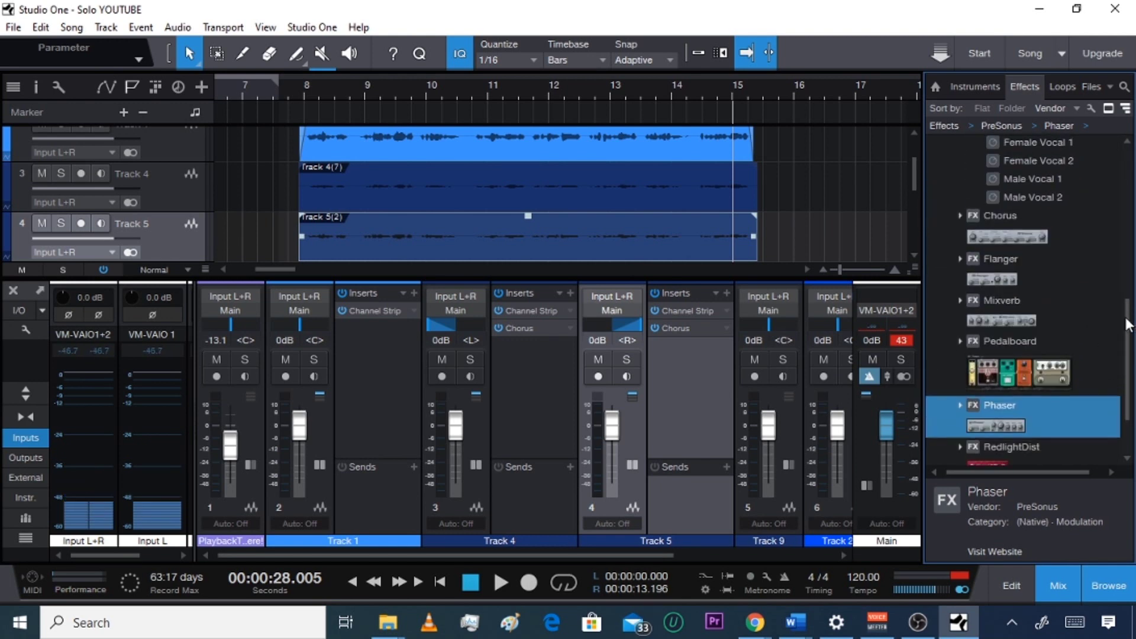
{"action": "double_click", "coordinate": [1013, 298]}
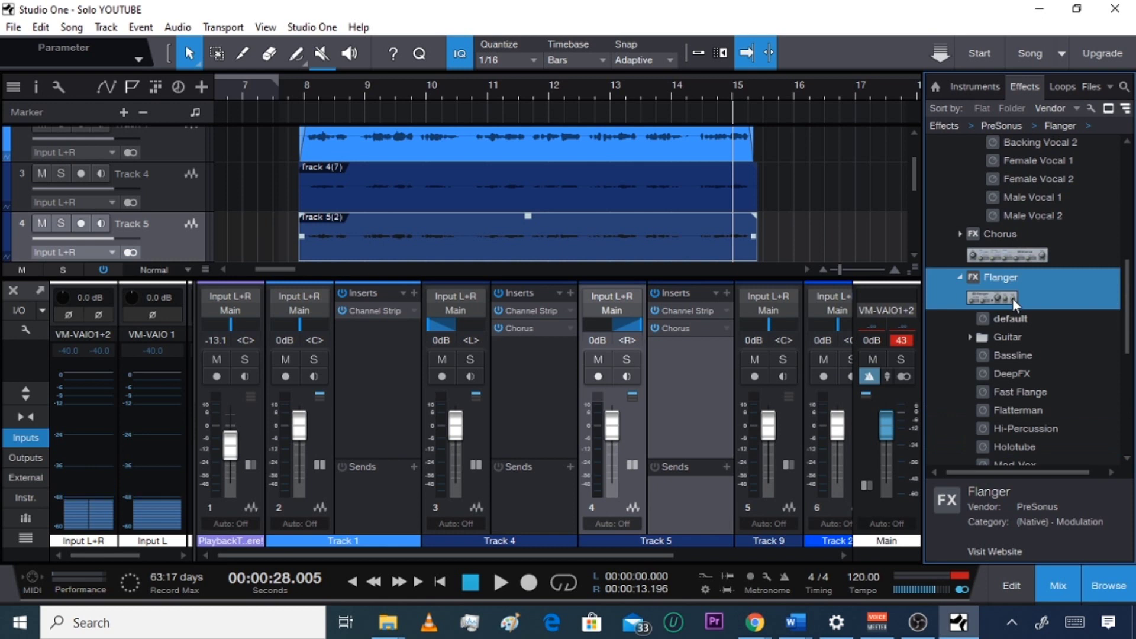
{"action": "scroll", "coordinate": [1132, 408], "scroll_direction": "down", "scroll_amount": 5}
{"action": "scroll", "coordinate": [959, 246], "scroll_direction": "up", "scroll_amount": 5}
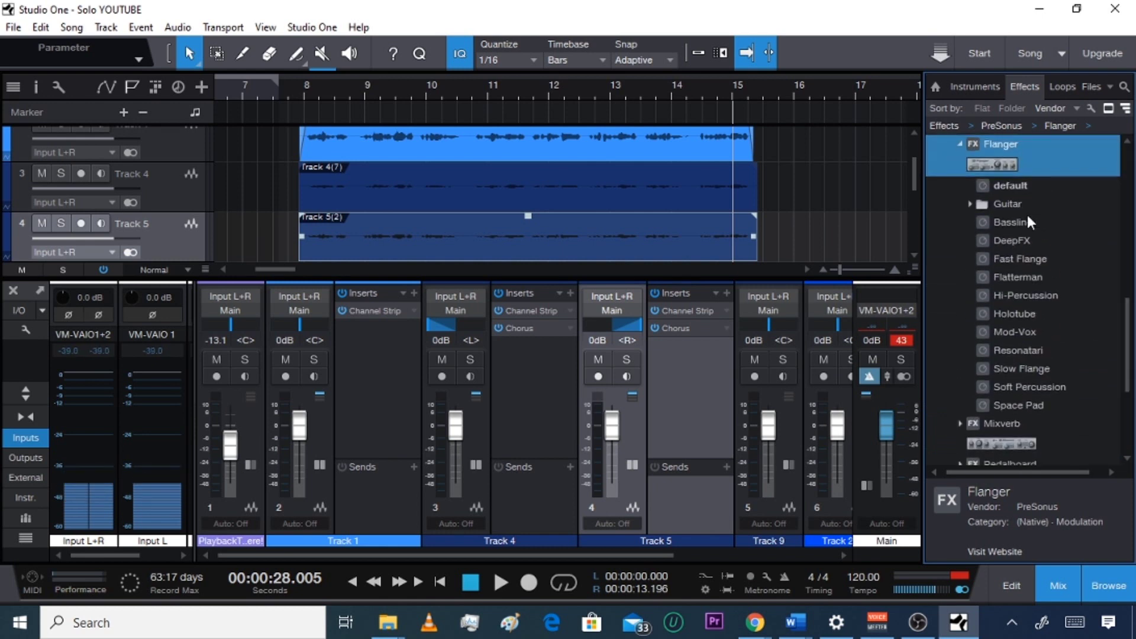
{"action": "left_click", "coordinate": [1047, 370]}
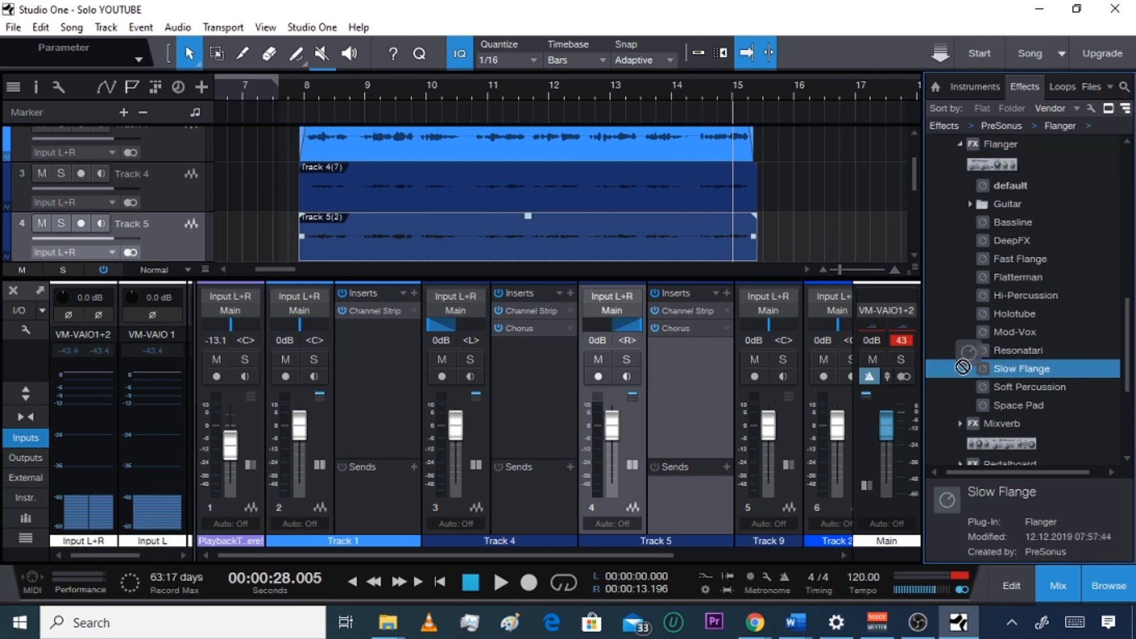
{"action": "scroll", "coordinate": [1045, 366], "scroll_direction": "down", "scroll_amount": 1}
- Add the Slow Flange Flanger to Track 1, step through neighbouring presets, and return to Slow Flange
{"action": "left_click_drag", "start_coordinate": [1028, 323], "coordinate": [373, 395]}
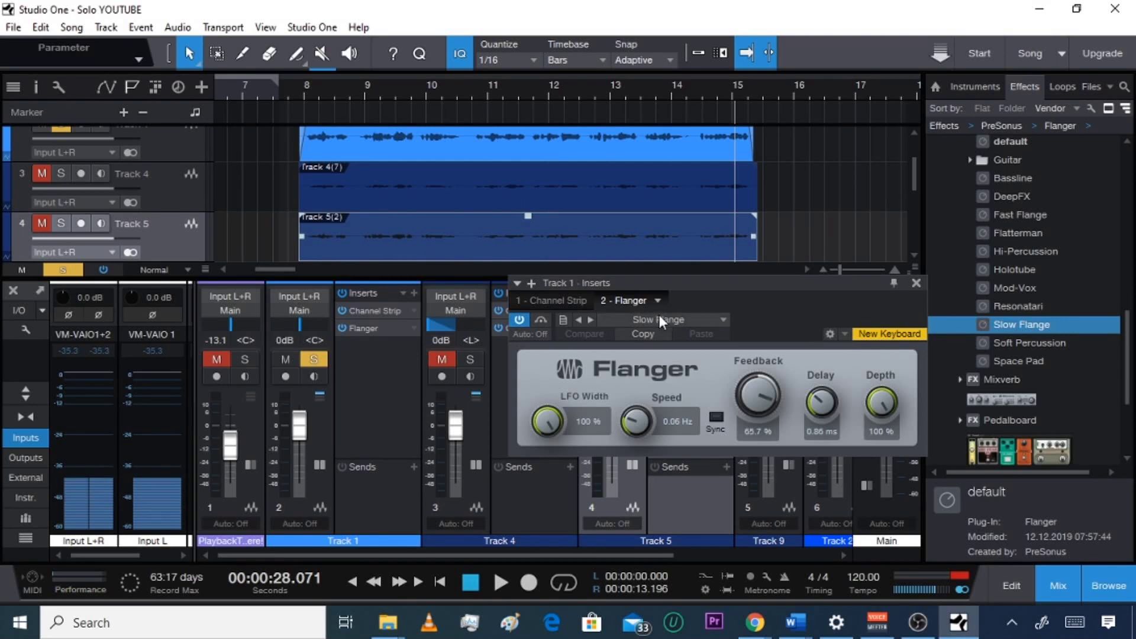
{"action": "left_click", "coordinate": [590, 322]}
{"action": "left_click", "coordinate": [590, 321]}
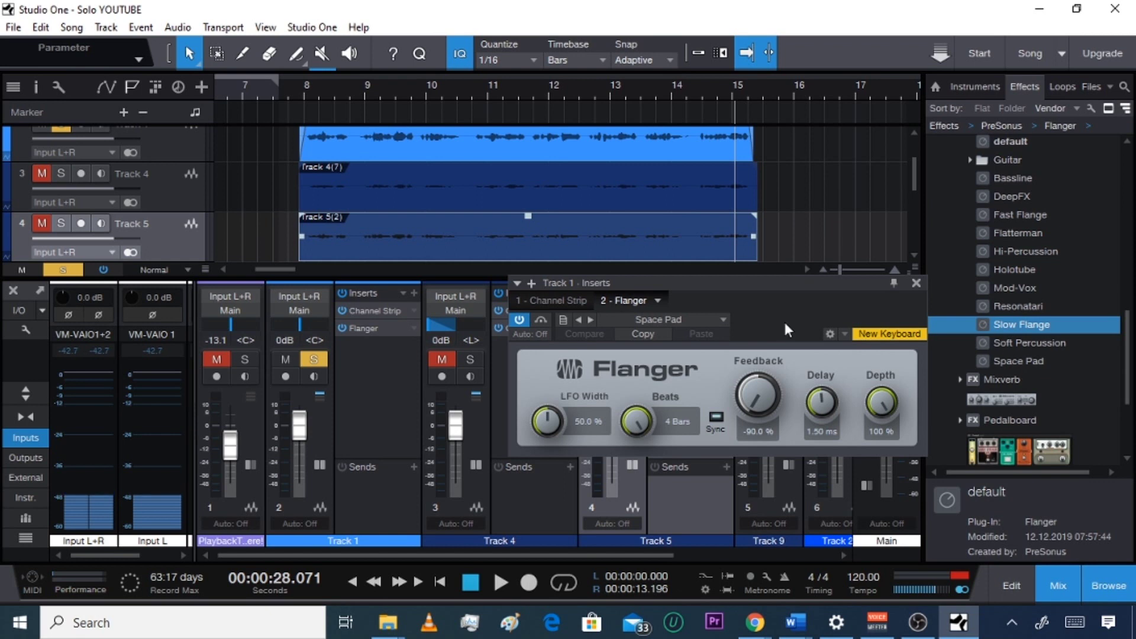
{"action": "left_click", "coordinate": [577, 319]}
{"action": "left_click", "coordinate": [578, 320]}
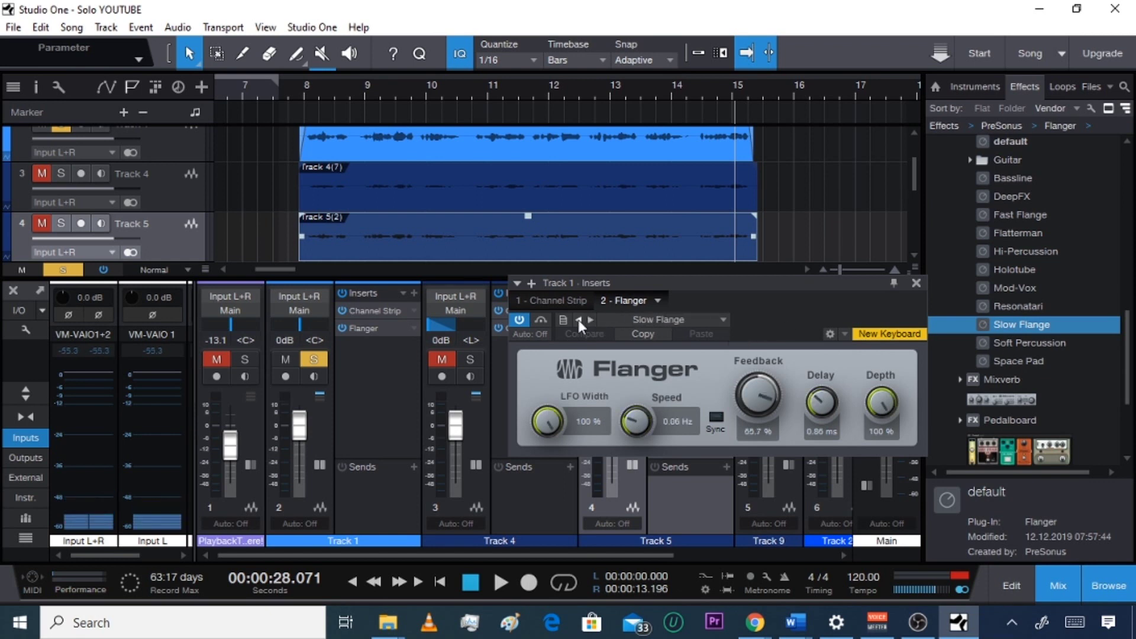
- Play from bar 8 with the playback track unmuted, then close the Flanger window
{"action": "left_click", "coordinate": [303, 90]}
{"action": "key", "text": "space"}
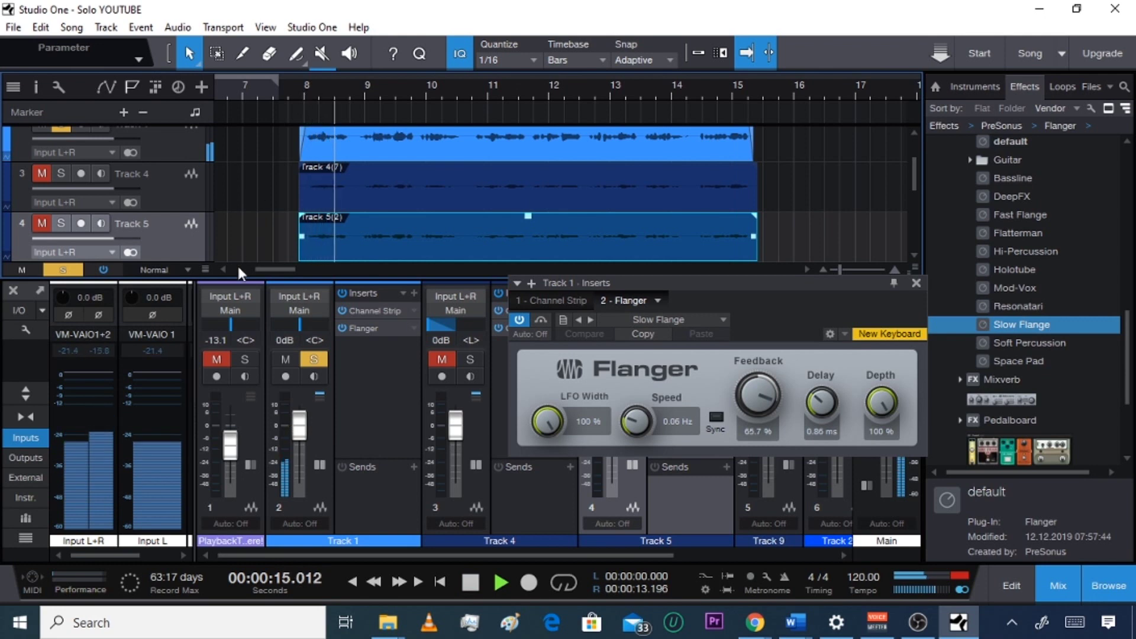
{"action": "left_click", "coordinate": [216, 361]}
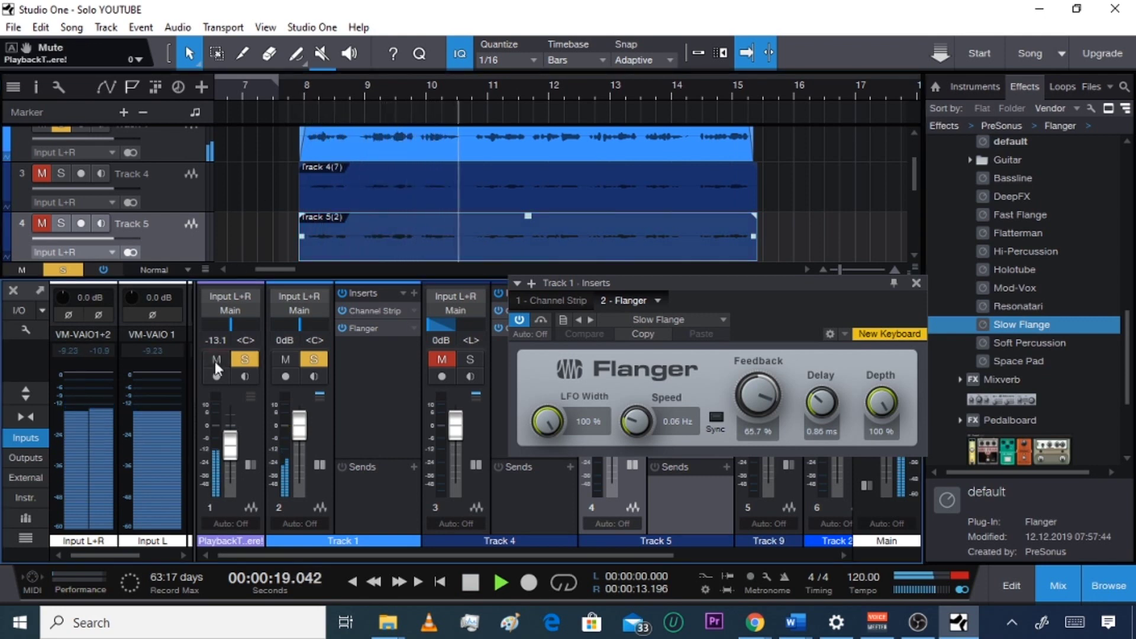
{"action": "key", "text": "space"}
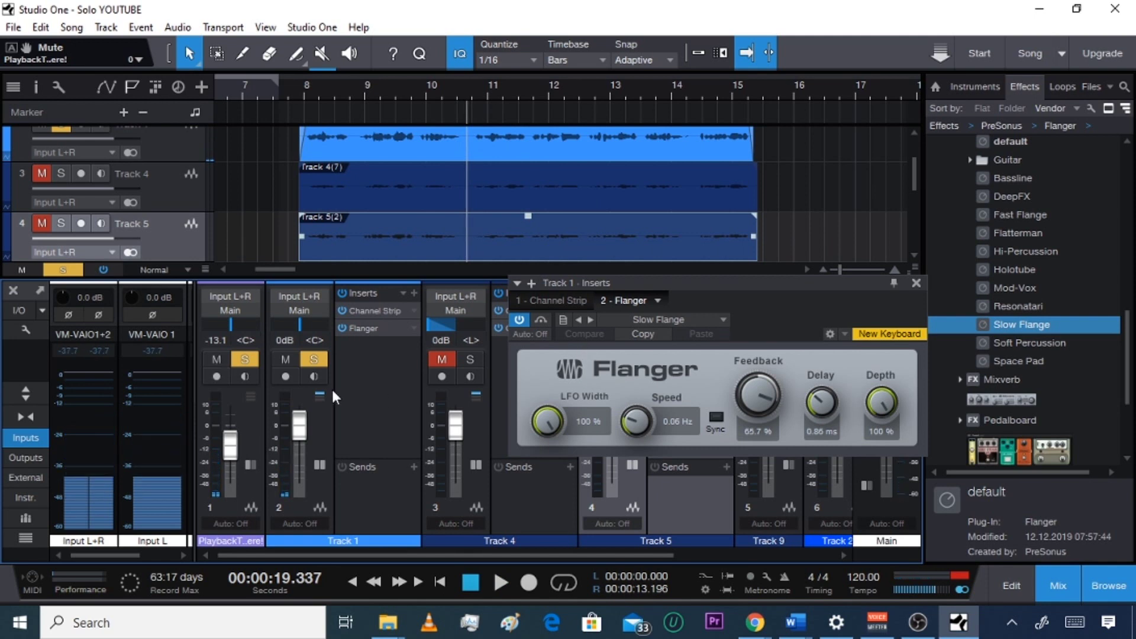
{"action": "left_click", "coordinate": [917, 284]}
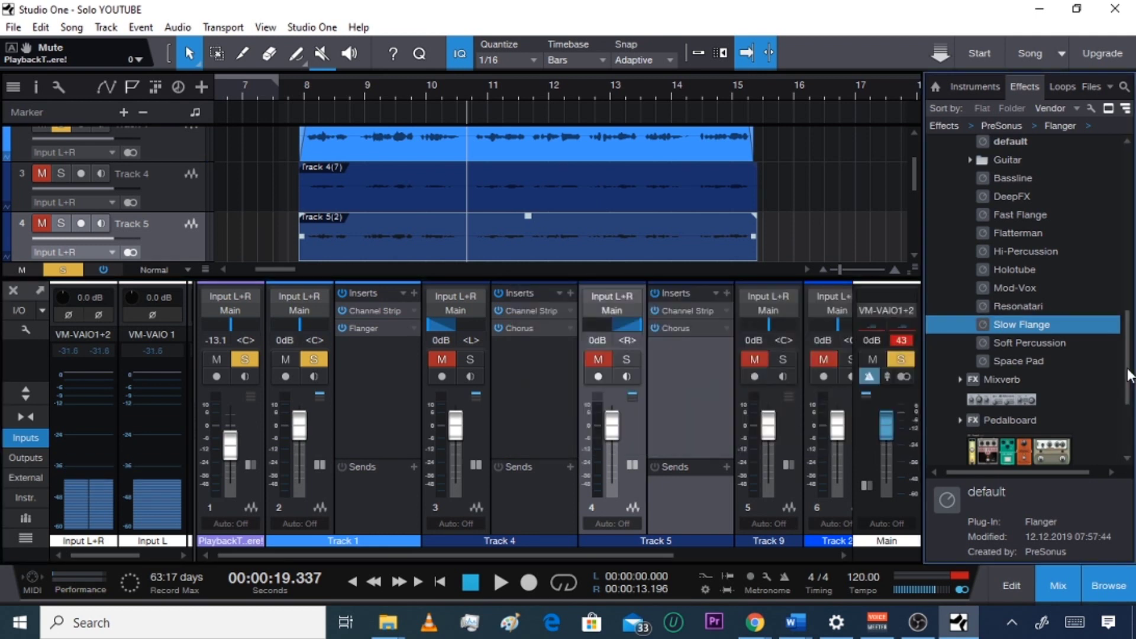
- Expand Mixverb's presets and add Mixverb with the Vocal Gated preset to Track 1
{"action": "left_click", "coordinate": [988, 355]}
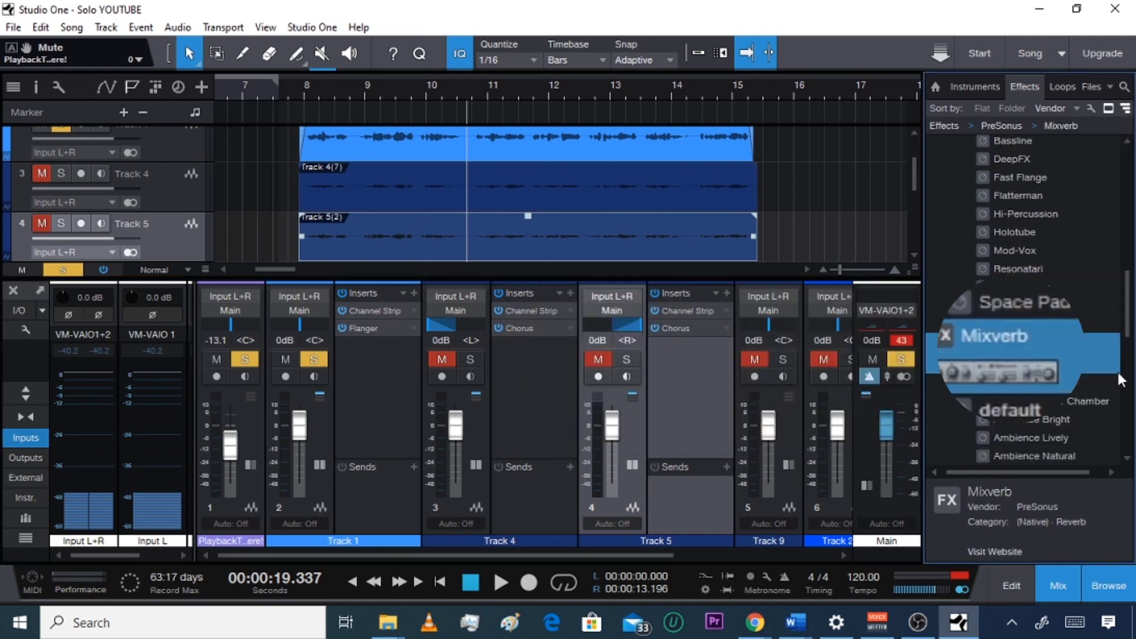
{"action": "scroll", "coordinate": [1117, 372], "scroll_direction": "down", "scroll_amount": 6}
{"action": "scroll", "coordinate": [1035, 306], "scroll_direction": "down", "scroll_amount": 2}
{"action": "scroll", "coordinate": [1035, 306], "scroll_direction": "up", "scroll_amount": 1}
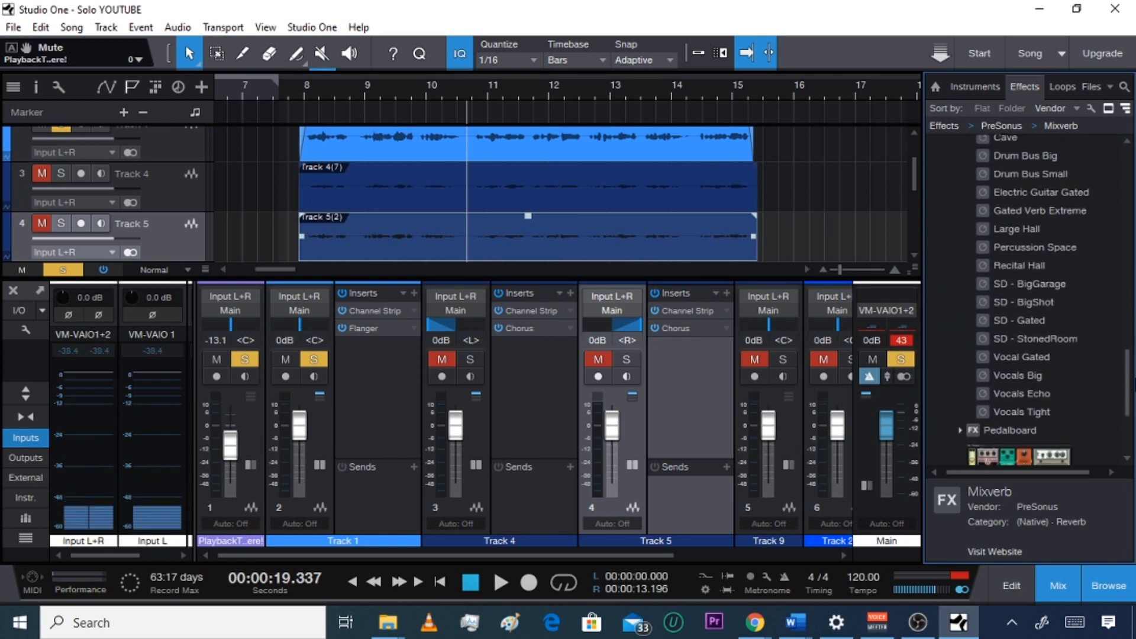
{"action": "left_click", "coordinate": [1027, 236]}
{"action": "left_click_drag", "start_coordinate": [1024, 362], "coordinate": [379, 346]}
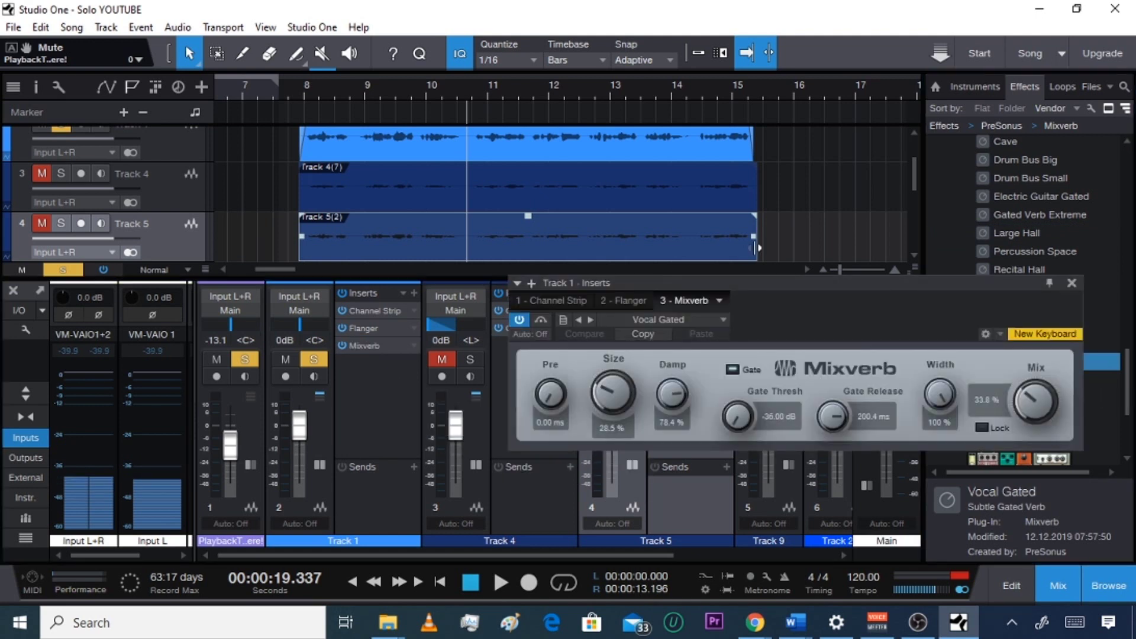
- Remove the Flanger insert from Track 1 and move the playhead back to bar 8
{"action": "right_click", "coordinate": [413, 345]}
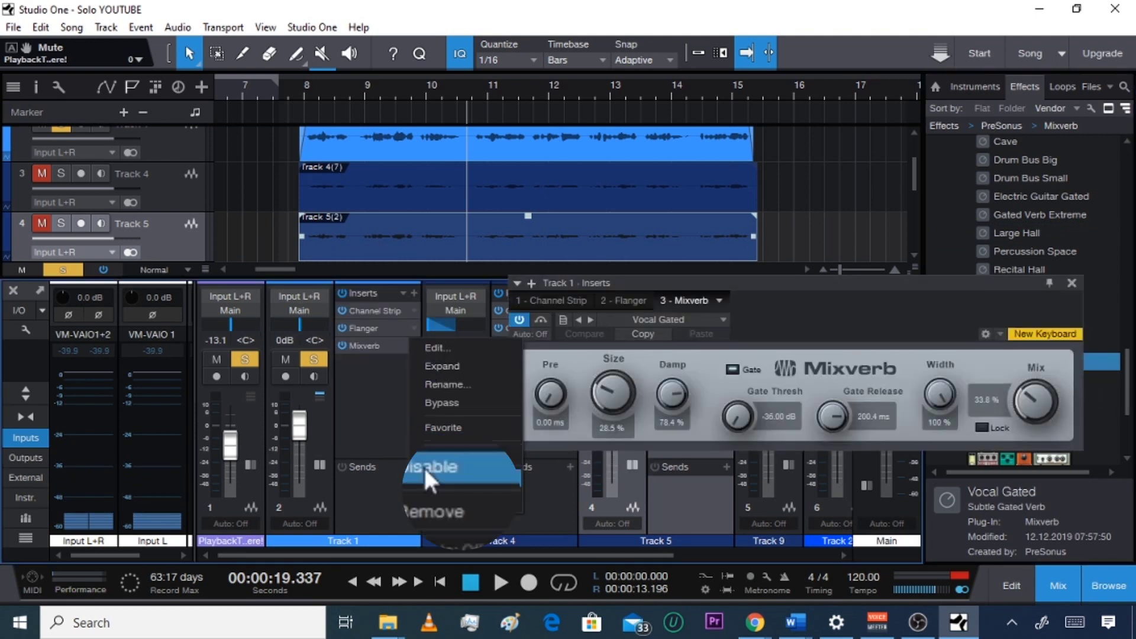
{"action": "left_click", "coordinate": [424, 503]}
{"action": "left_click", "coordinate": [308, 83]}
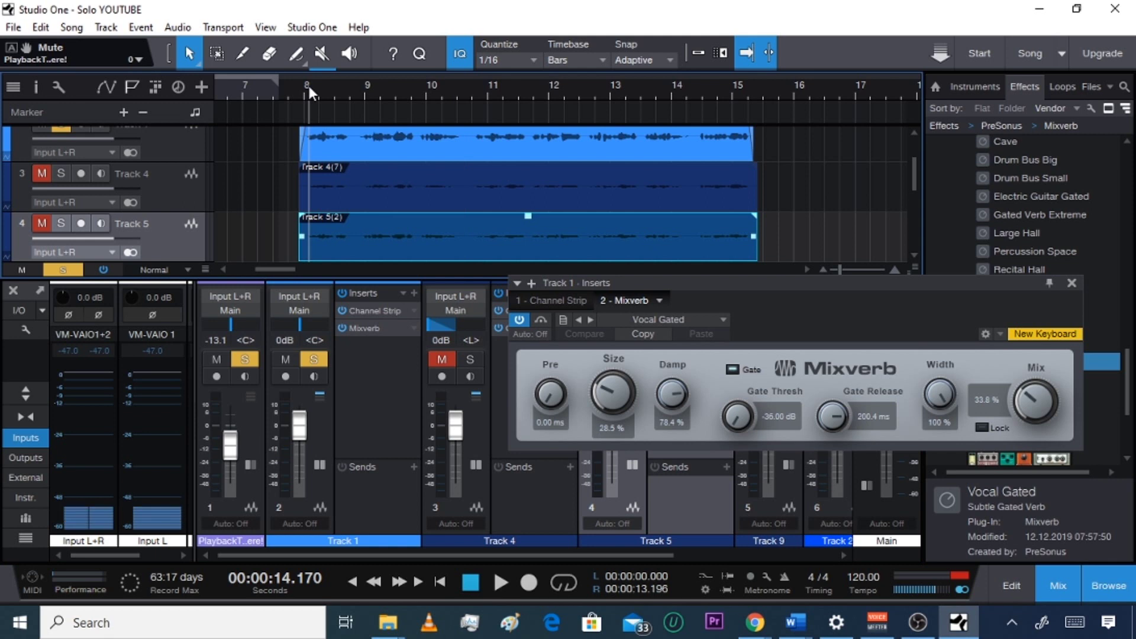
- Play the vocal and raise the Mixverb Size to about 30%
{"action": "key", "text": "space"}
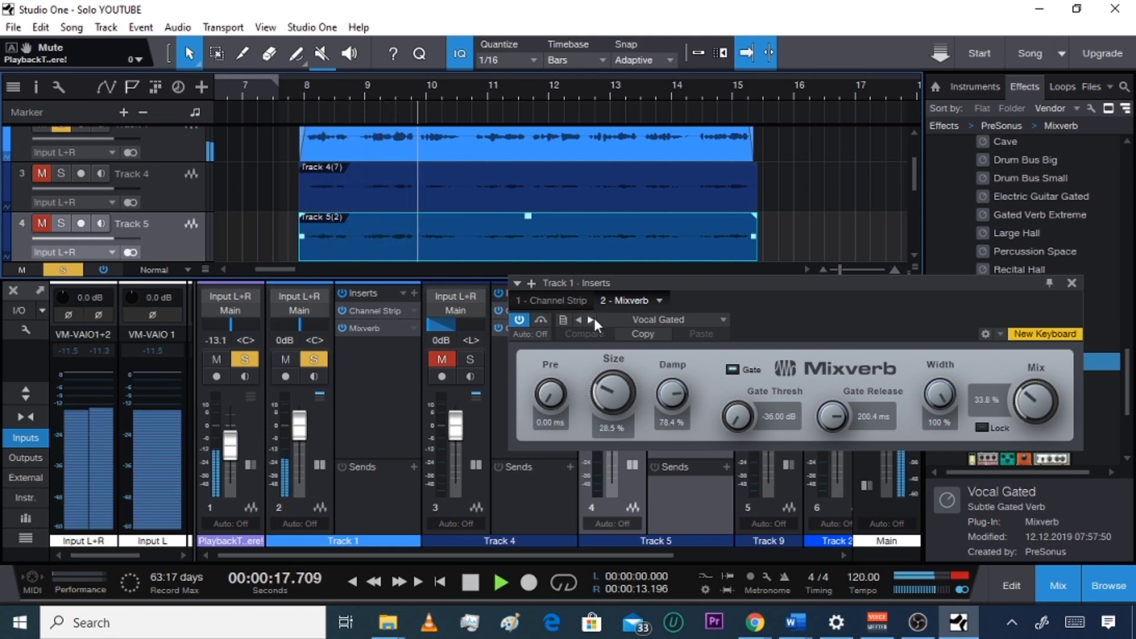
{"action": "key", "text": "space"}
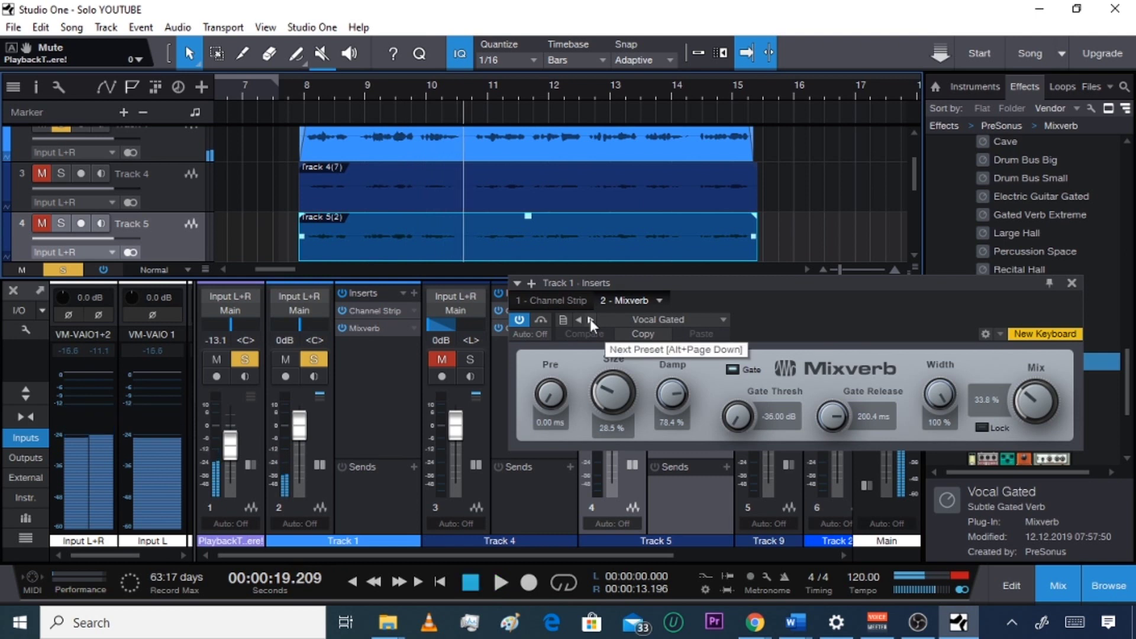
{"action": "left_click_drag", "start_coordinate": [615, 404], "coordinate": [615, 393]}
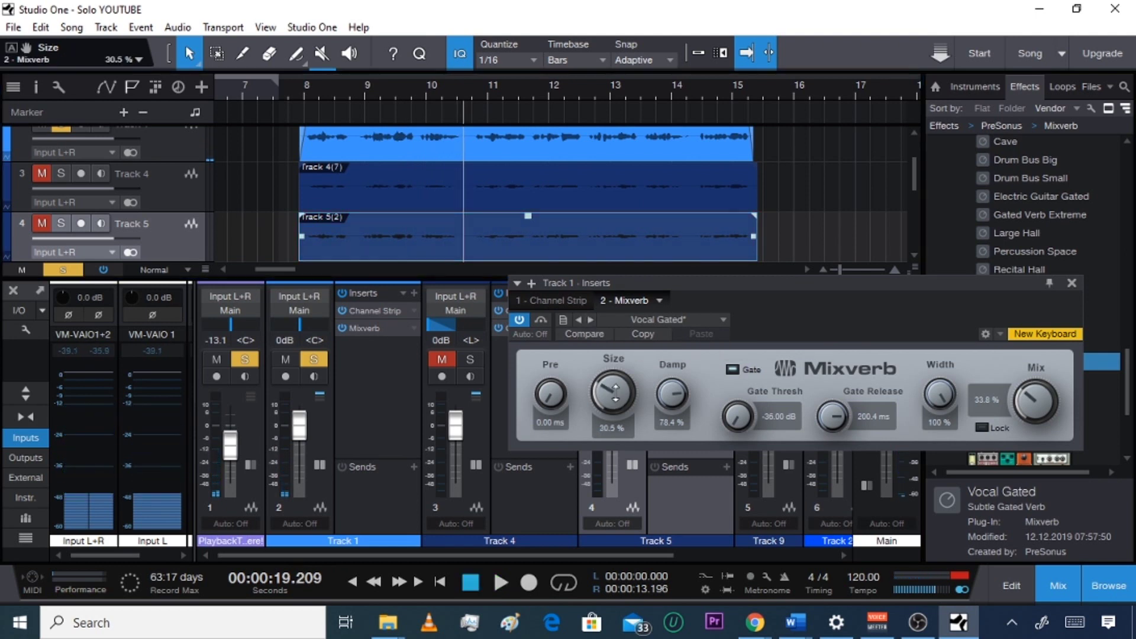
{"action": "key", "text": "space"}
{"action": "left_click_drag", "start_coordinate": [616, 389], "coordinate": [616, 389]}
{"action": "key", "text": "space"}
- Step through adjacent Mixverb presets, preview Ambience Natural, and settle on Large Hall
{"action": "left_click", "coordinate": [578, 320]}
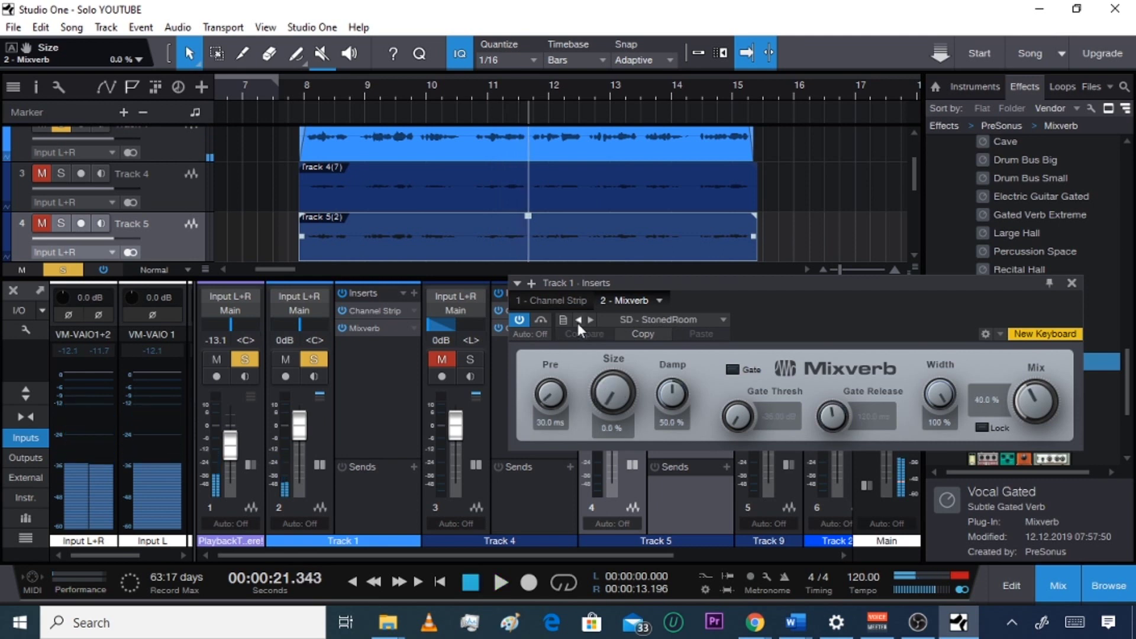
{"action": "left_click", "coordinate": [591, 320]}
{"action": "key", "text": "space"}
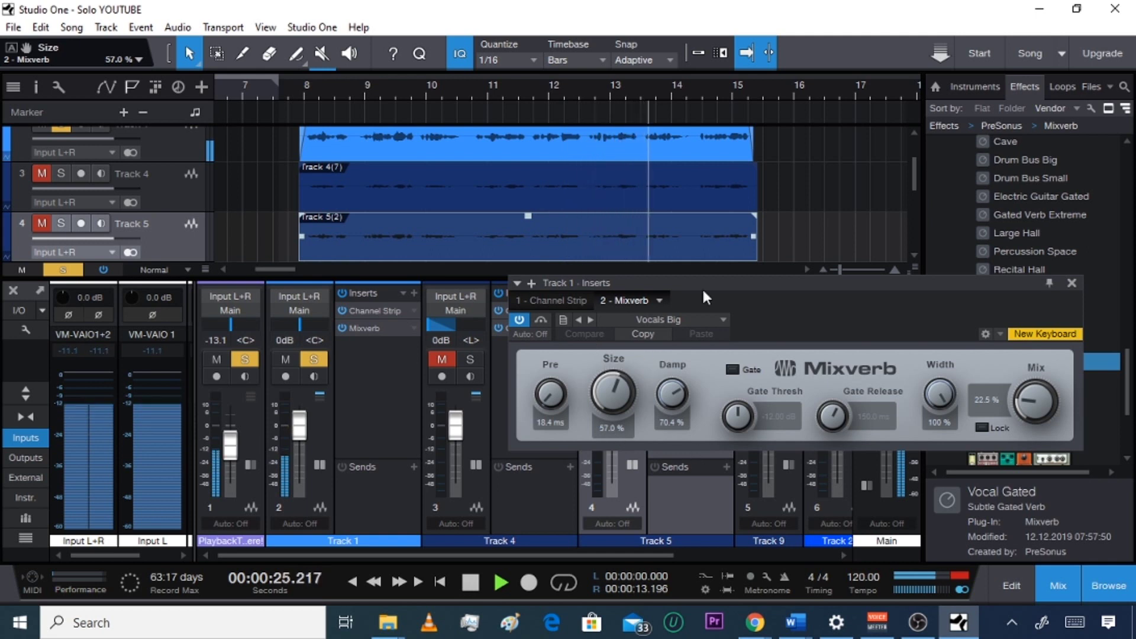
{"action": "key", "text": "space"}
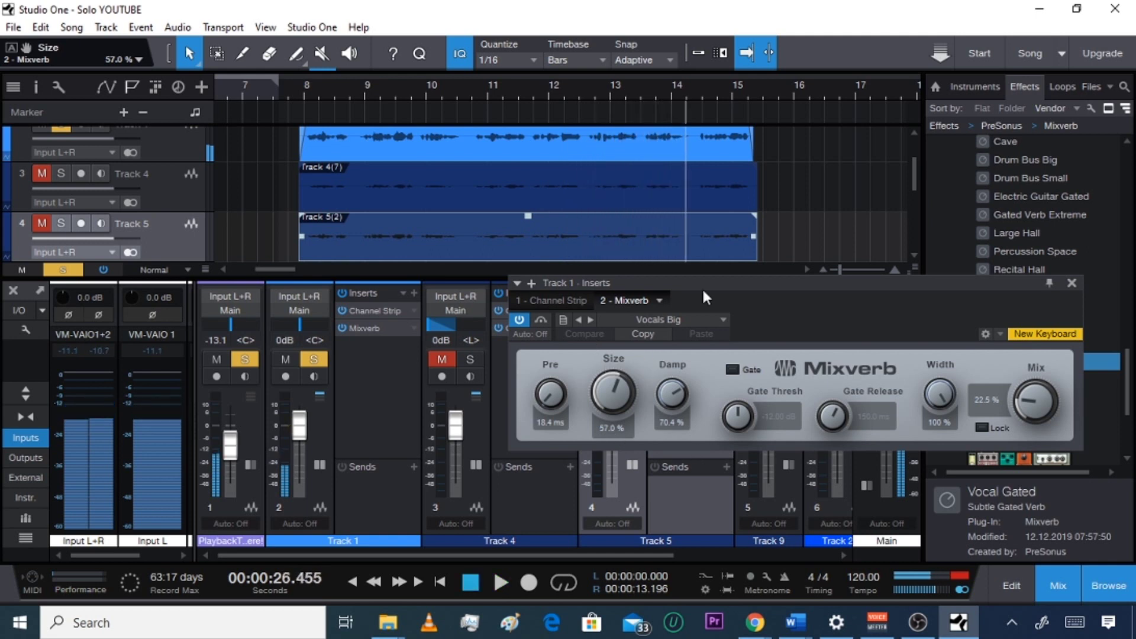
{"action": "left_click", "coordinate": [660, 300]}
{"action": "left_click", "coordinate": [658, 377]}
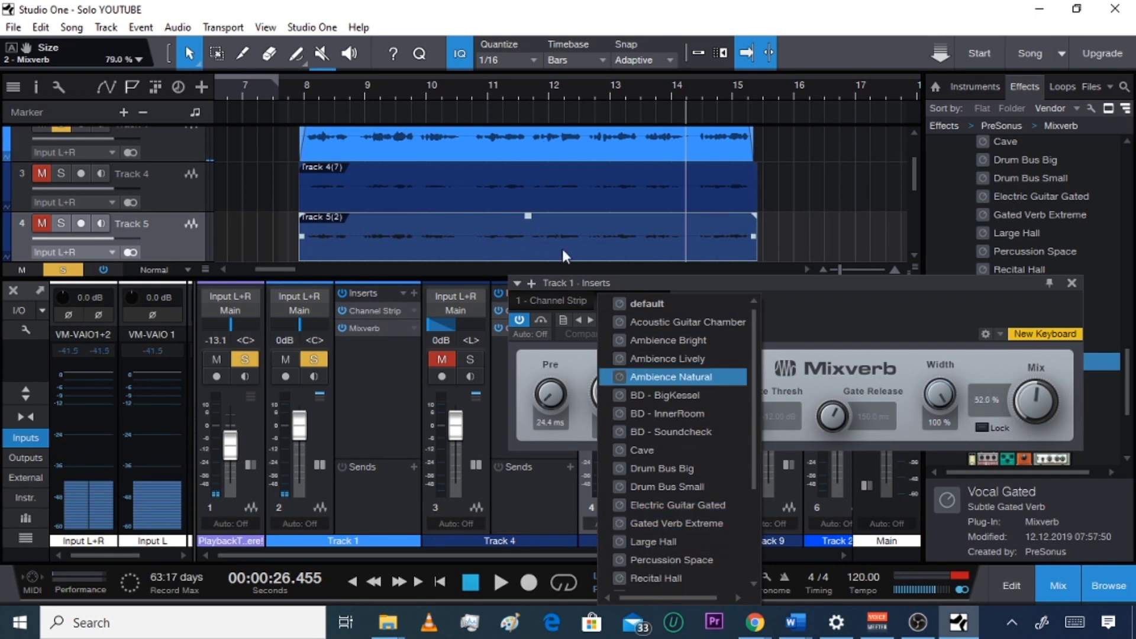
{"action": "left_click", "coordinate": [652, 541]}
- Listen to Large Hall from bar 8, then remove the Mixverb from Track 1
{"action": "left_click", "coordinate": [308, 87]}
{"action": "key", "text": "space"}
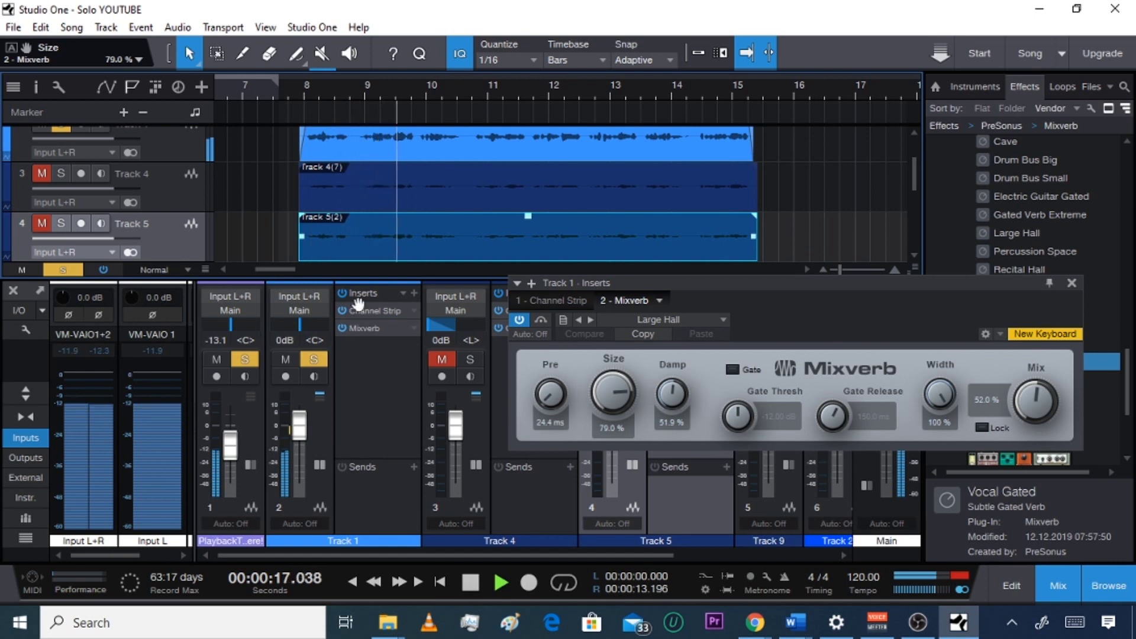
{"action": "key", "text": "space"}
{"action": "right_click", "coordinate": [411, 334]}
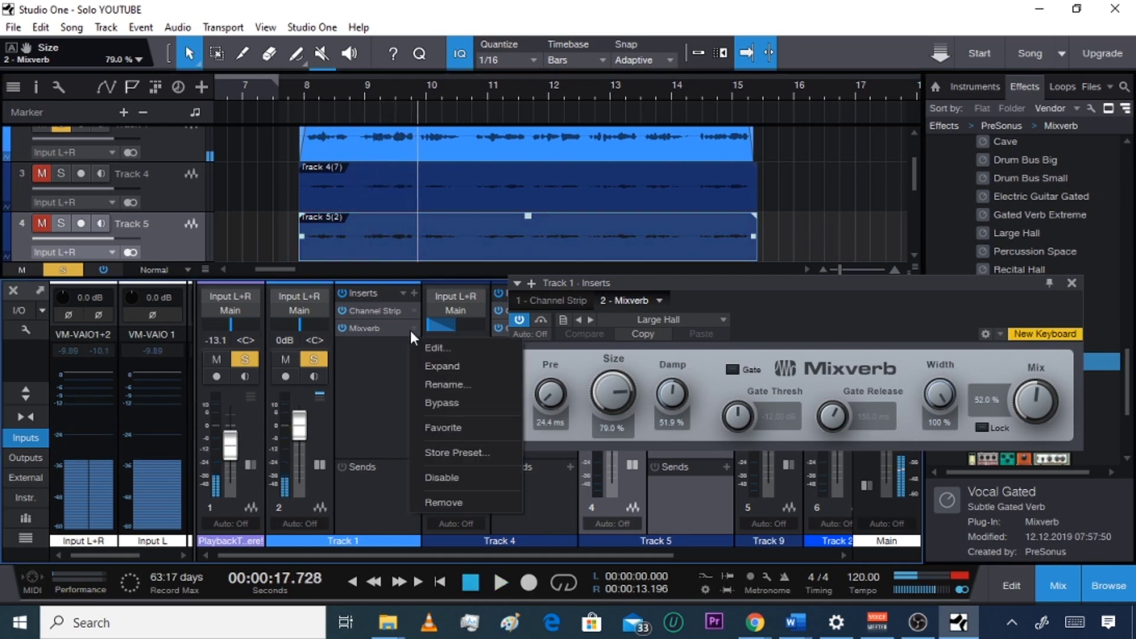
{"action": "left_click", "coordinate": [444, 501]}
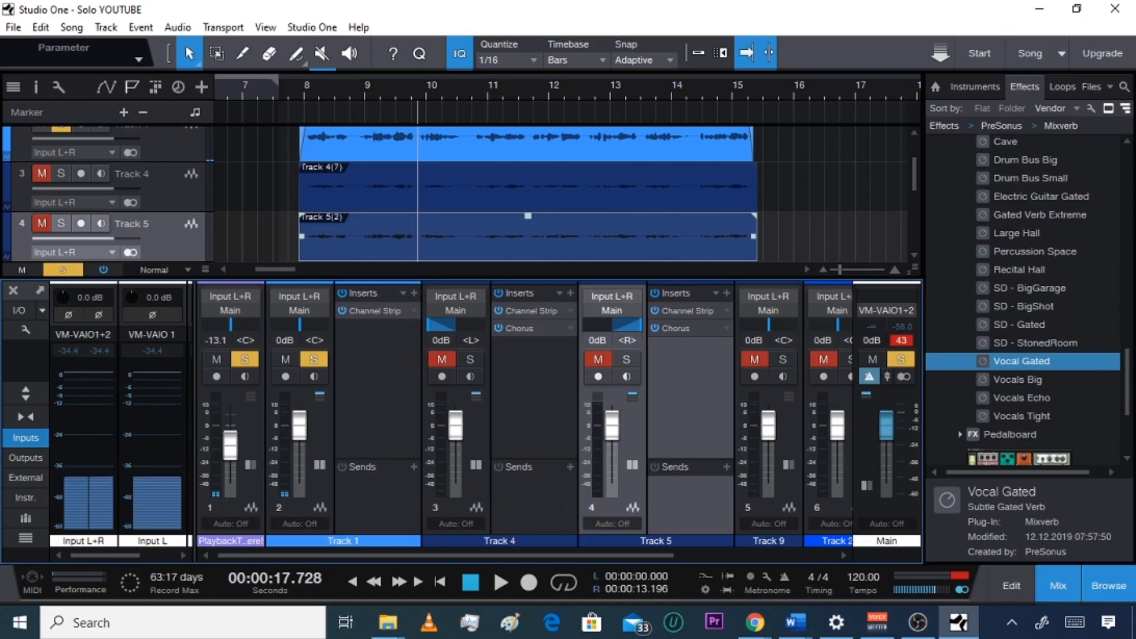